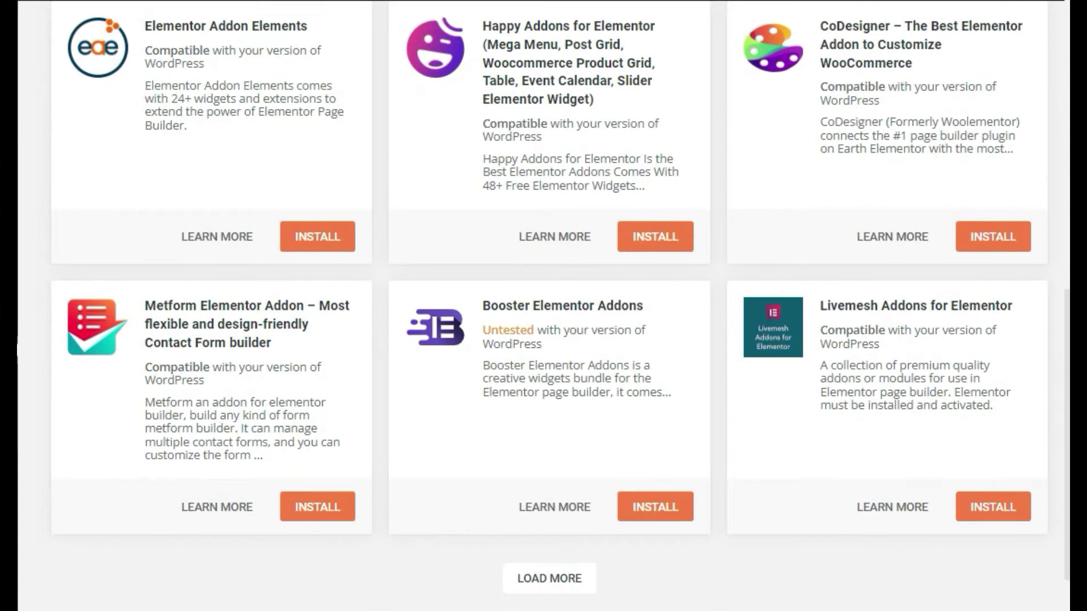
- Install and activate the AnyWhere Elementor plugin from the WordPress directory
left_click(561, 580)
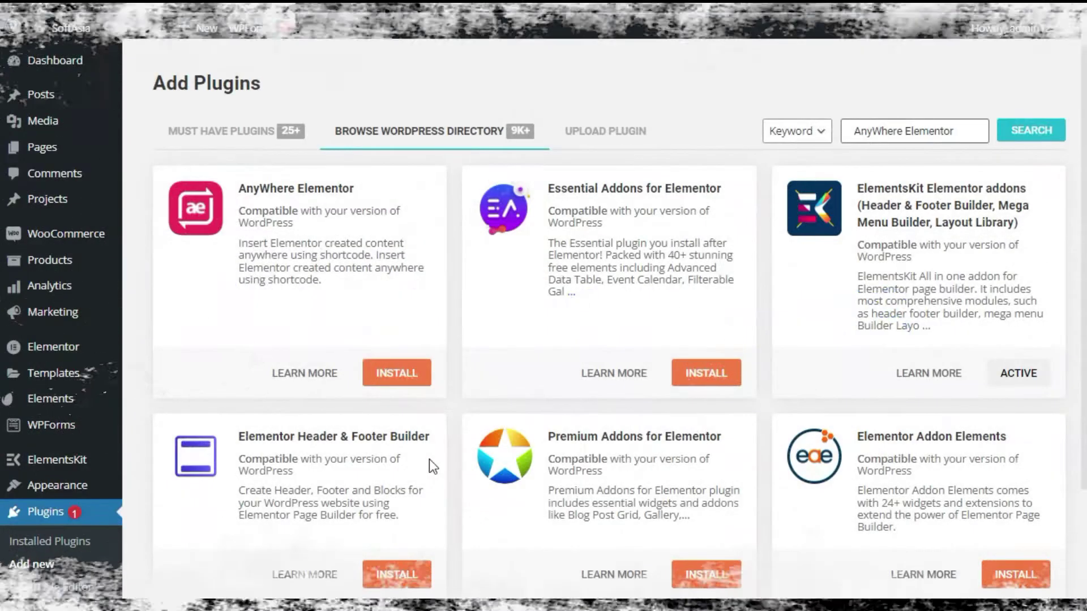
left_click(410, 385)
left_click(394, 363)
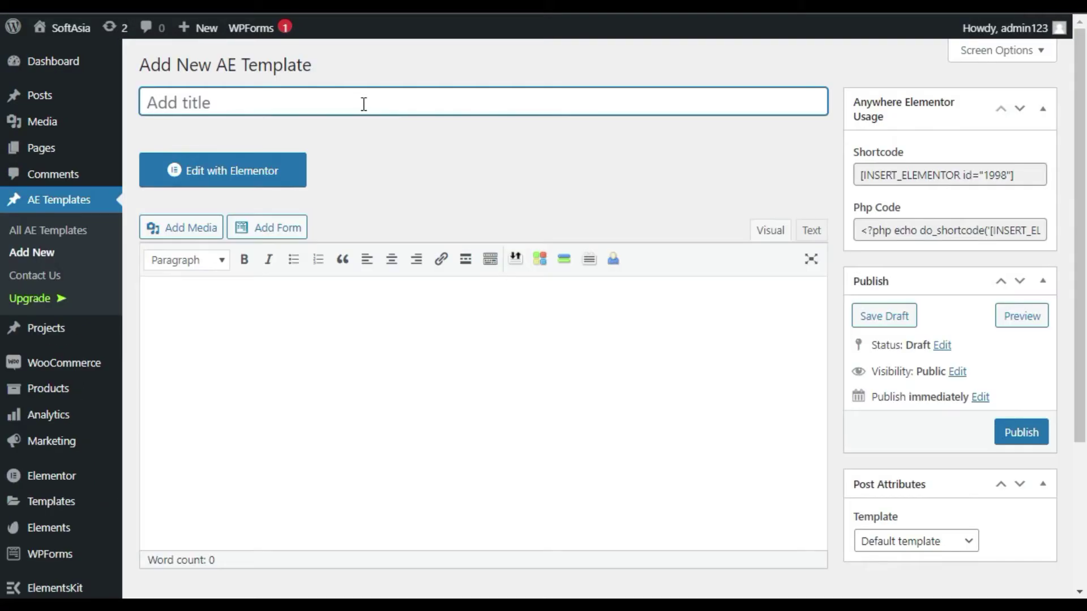
- Title the new AE template "AE Template" and publish it with the Elementor Canvas page template
type("AE Template")
scroll(929, 360, "down", 4)
left_click(920, 339)
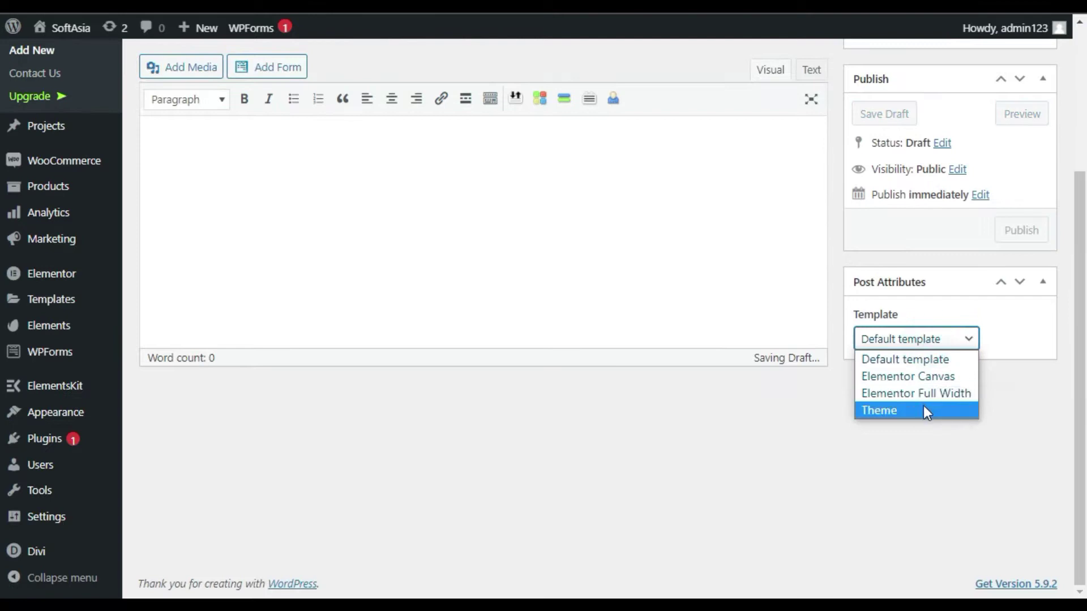
left_click(923, 376)
scroll(885, 381, "up", 4)
left_click(1023, 433)
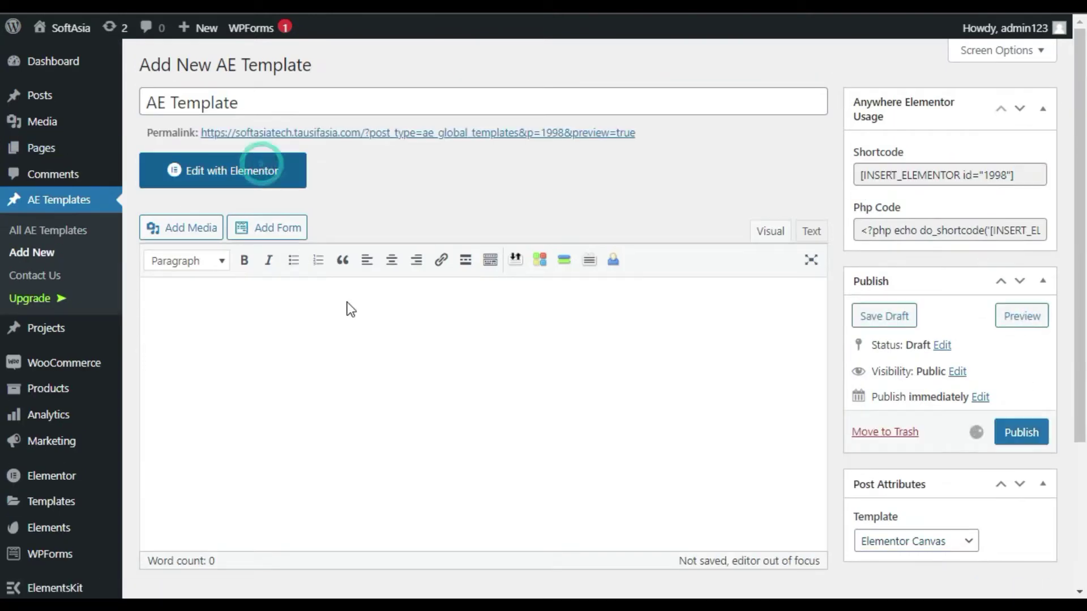
- Edit the AE template with Elementor and import the "we all love nature" page template into it
left_click(241, 274)
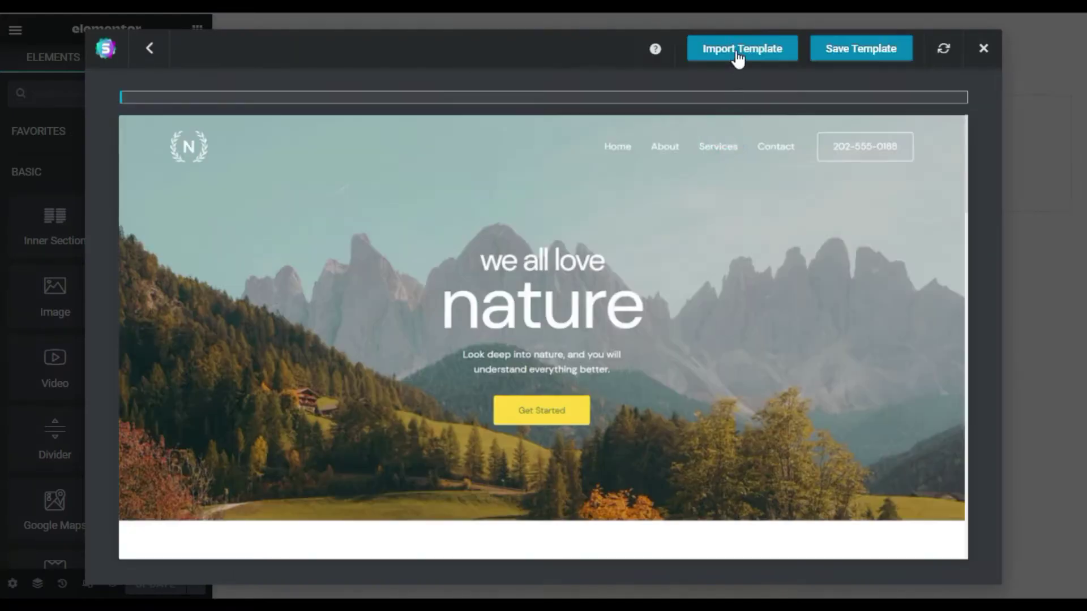
left_click(736, 45)
- Leave the Elementor editor and copy the AE template's shortcode
left_click(15, 30)
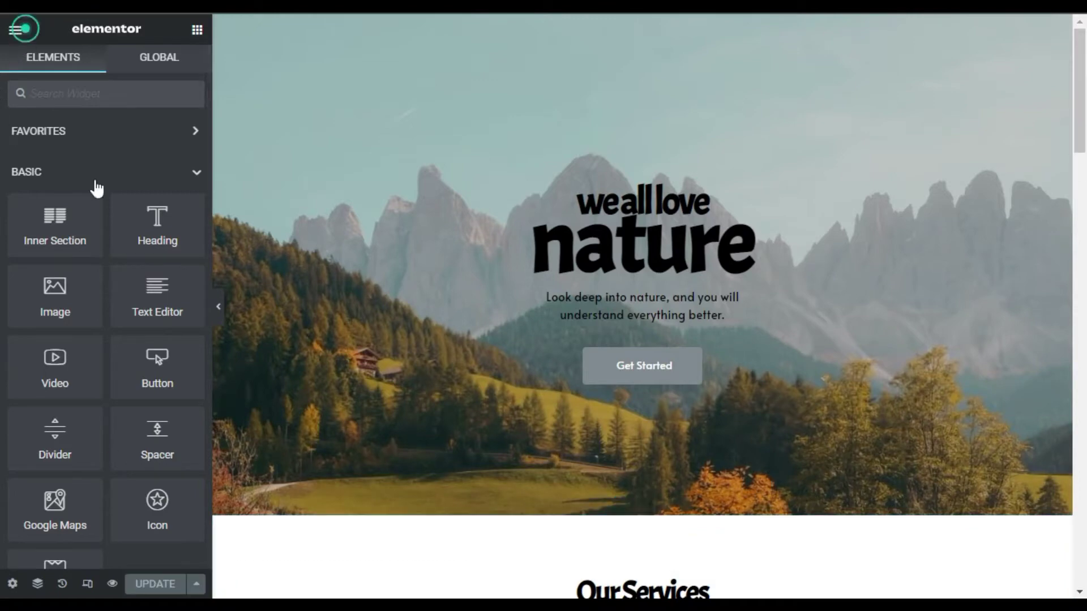
left_click(143, 300)
left_click(949, 288)
key("ctrl+c")
- Title the new post "New Template"
left_click(167, 124)
type("New ")
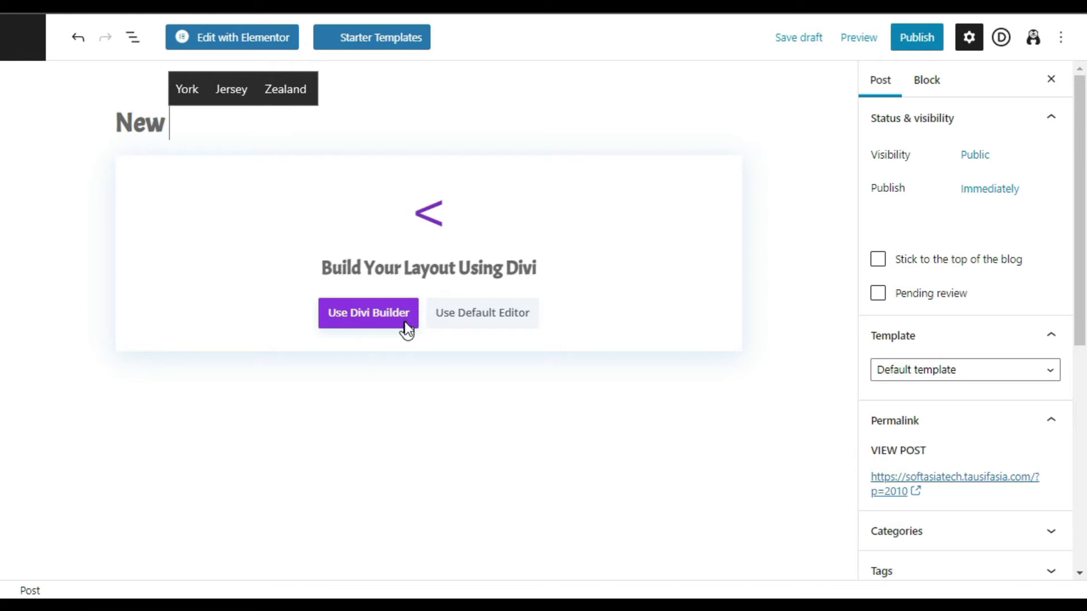
type("Tamplat")
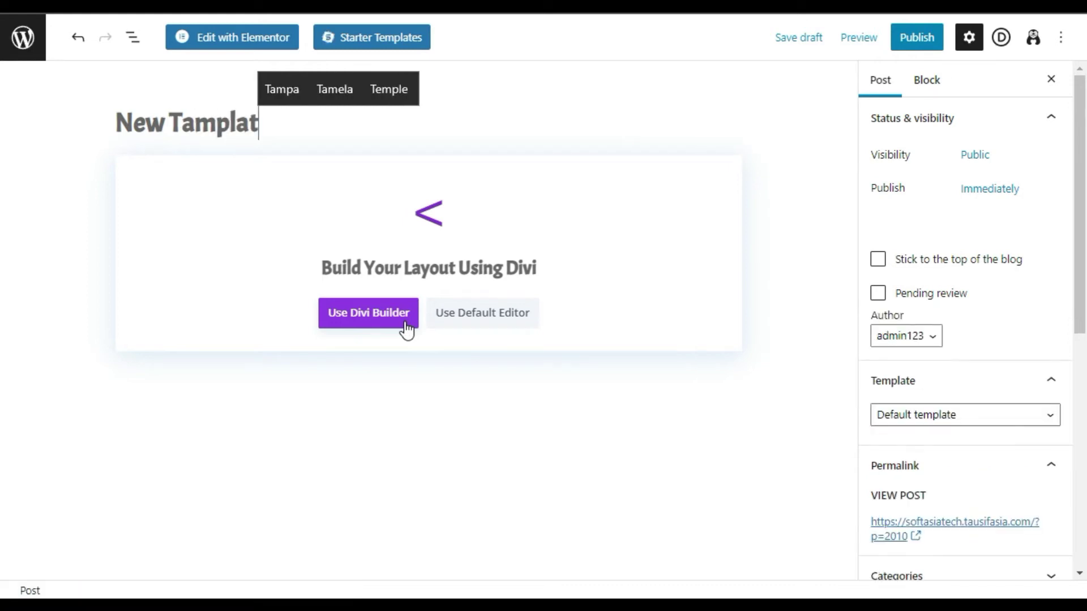
left_click(287, 86)
- Paste the copied AE template shortcode into the post body and publish the post
left_click(311, 141)
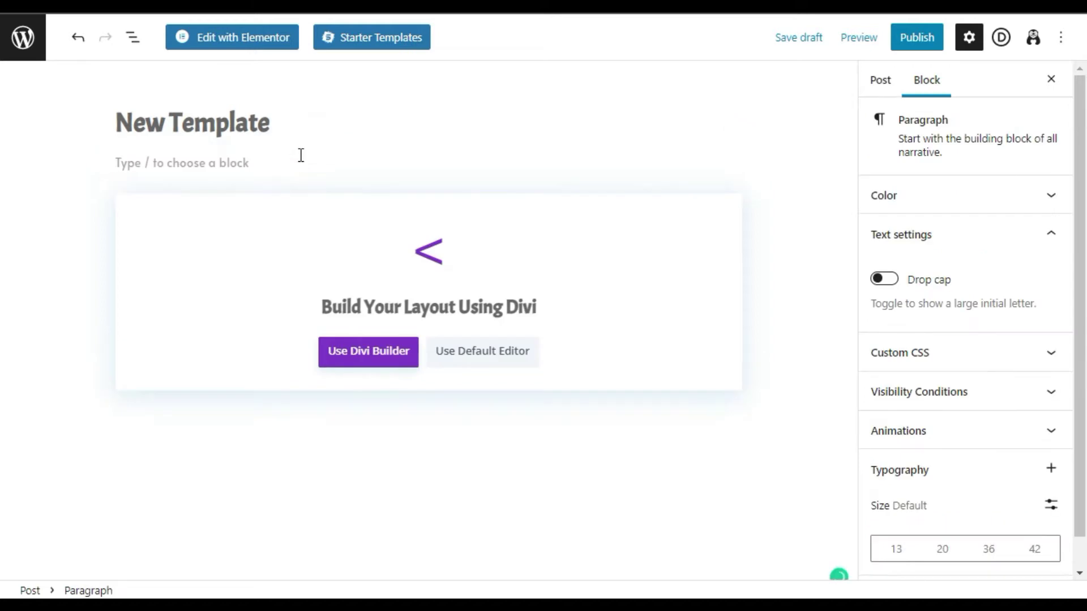
key("ctrl+v")
left_click(915, 37)
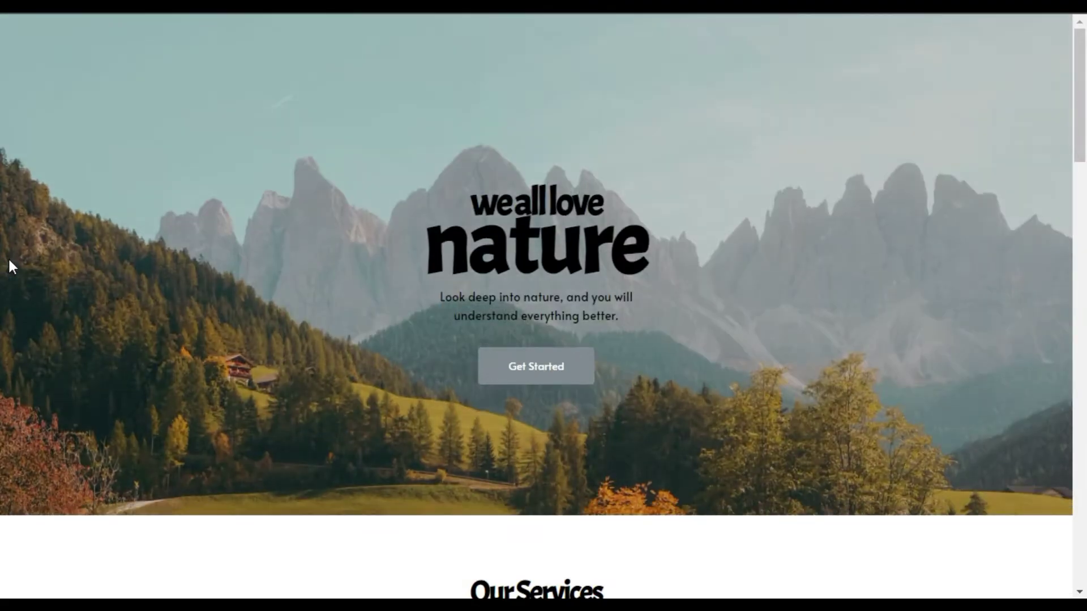
- Examine the published page from the hero section down through the services section
scroll(11, 263, "down", 8)
scroll(14, 268, "down", 20)
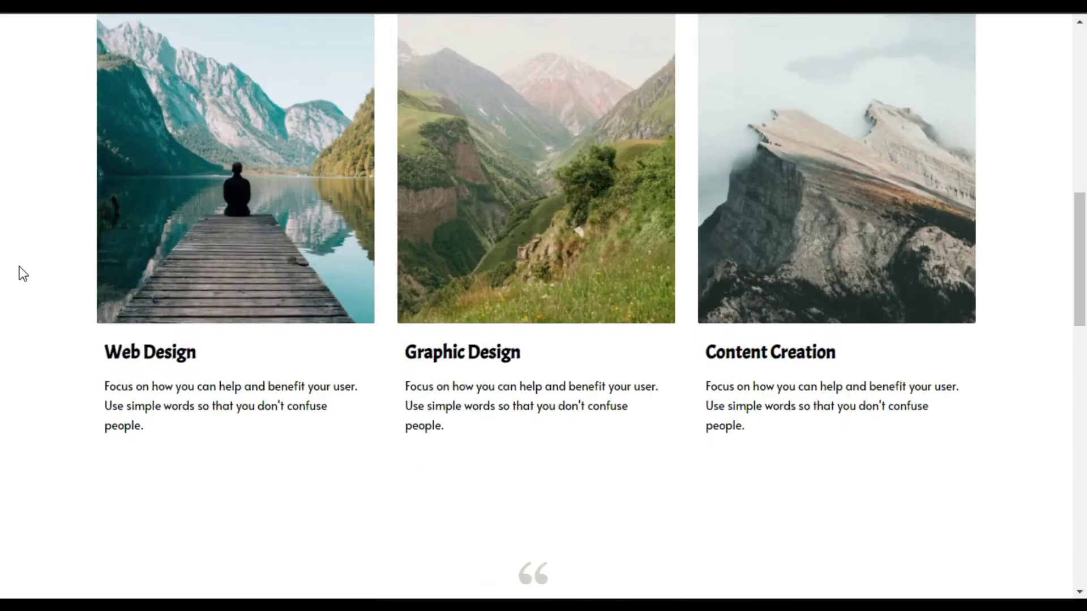
scroll(35, 281, "down", 3)
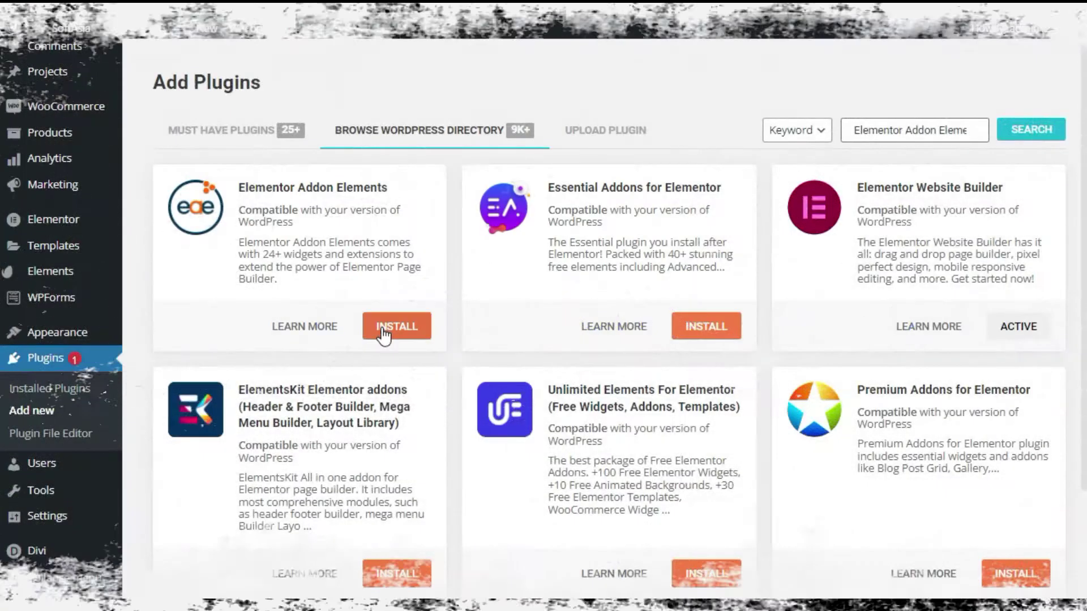
- Install and activate the Elementor Addon Elements plugin
left_click(381, 330)
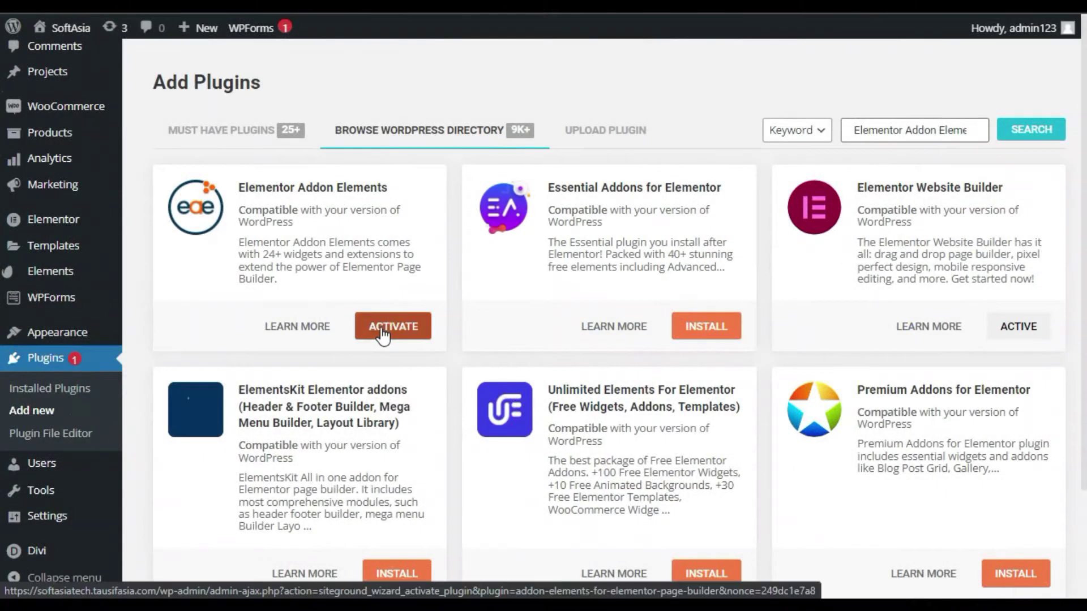
left_click(382, 332)
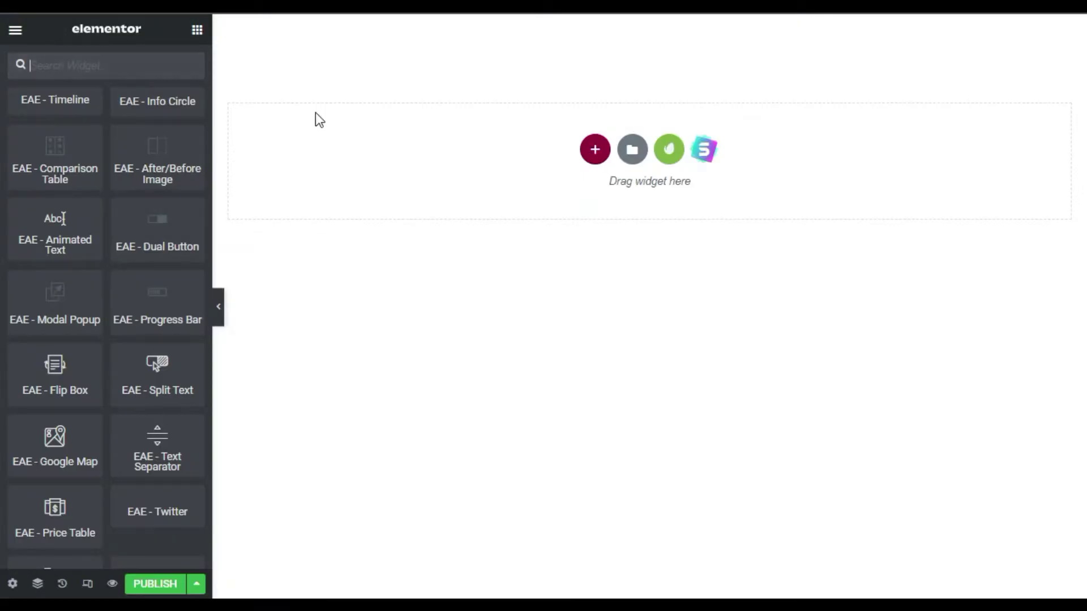
- Add an EAE Flip Box widget to the blank page and an EAE Text Separator widget below it
scroll(140, 137, "up", 2)
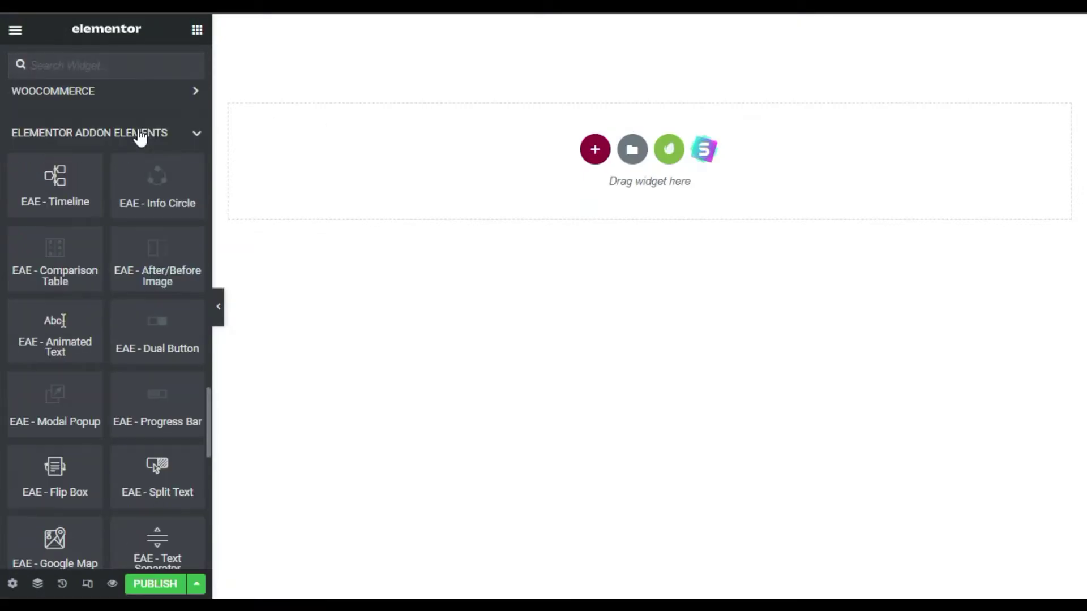
scroll(134, 157, "down", 2)
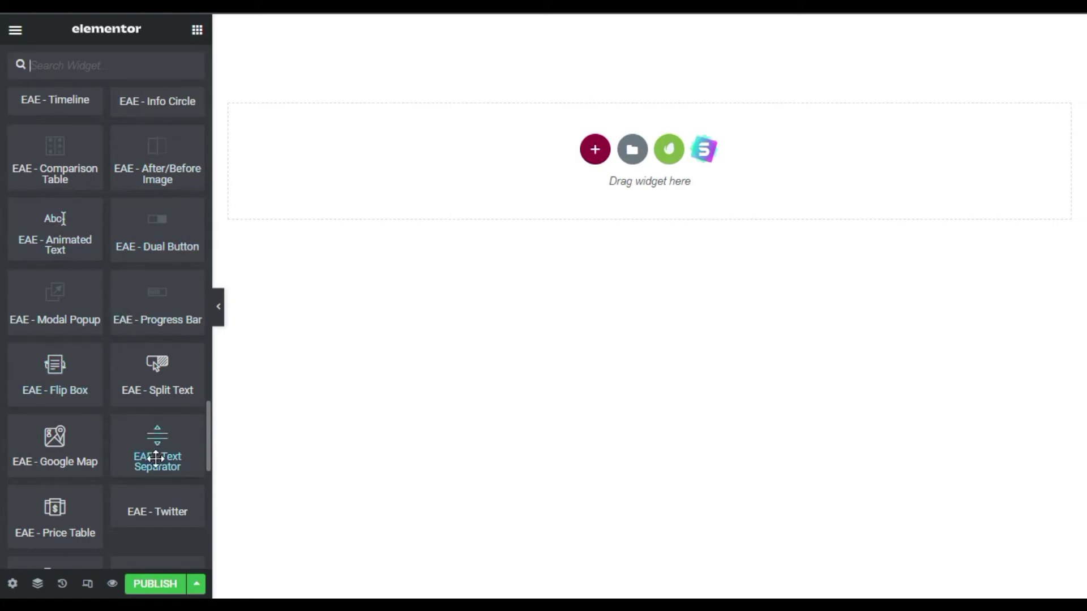
left_click_drag(55, 377, 651, 160)
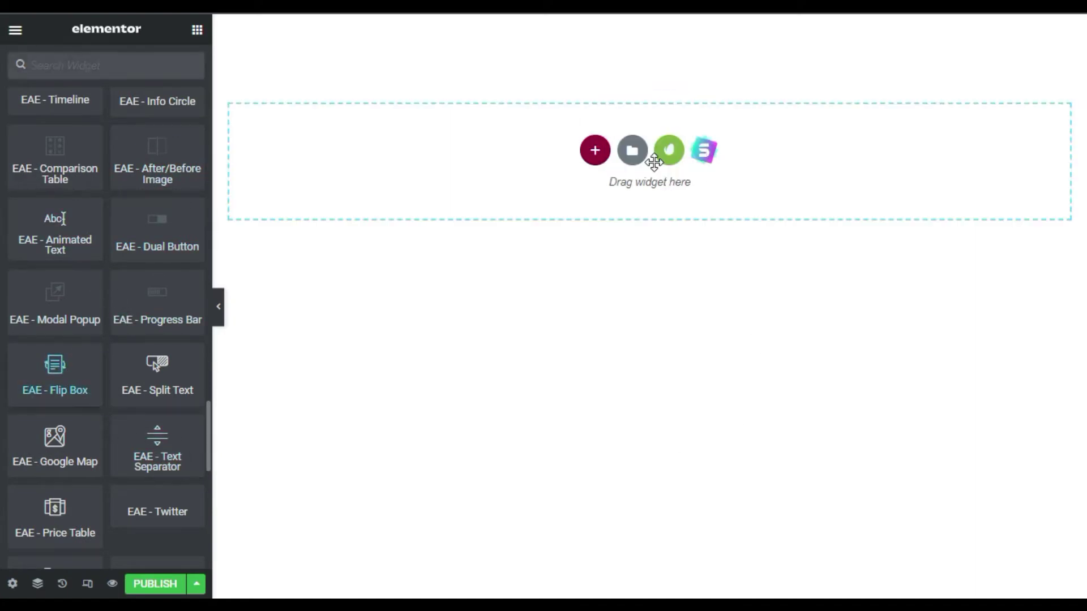
left_click(197, 30)
scroll(156, 142, "down", 6)
left_click_drag(155, 141, 599, 240)
- Add an EAE Price Table widget and an EAE Post List widget below the text separator
left_click(197, 29)
left_click_drag(53, 402, 651, 423)
scroll(651, 442, "down", 5)
left_click(197, 29)
left_click_drag(54, 364, 643, 368)
- Add an EAE Animated Text widget below the post list, followed by an EAE Split Text widget
left_click(197, 29)
left_click_drag(54, 320, 600, 349)
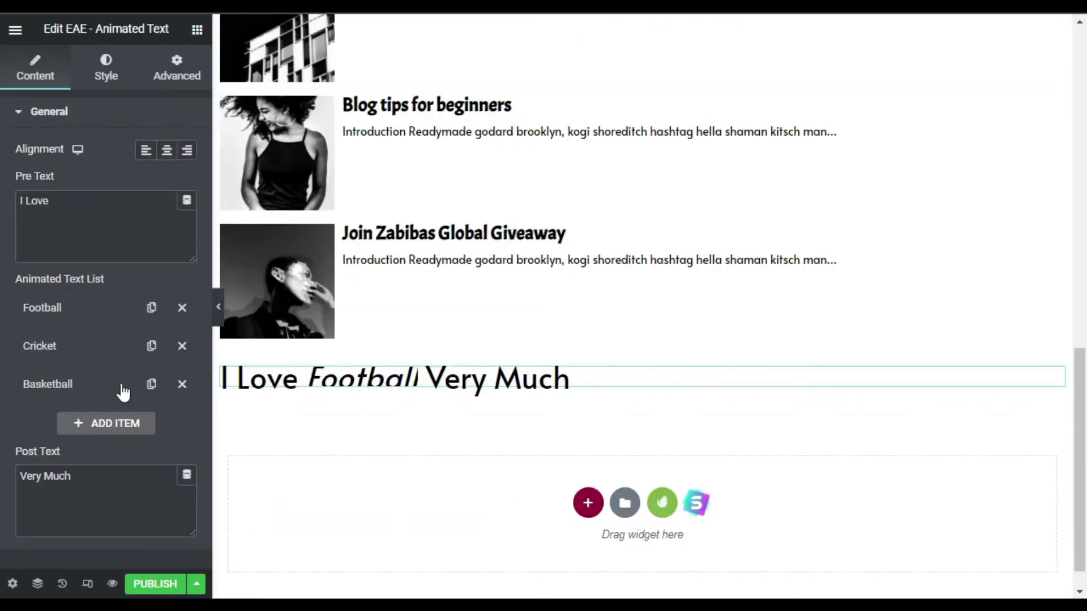
left_click(197, 29)
left_click_drag(157, 261, 526, 423)
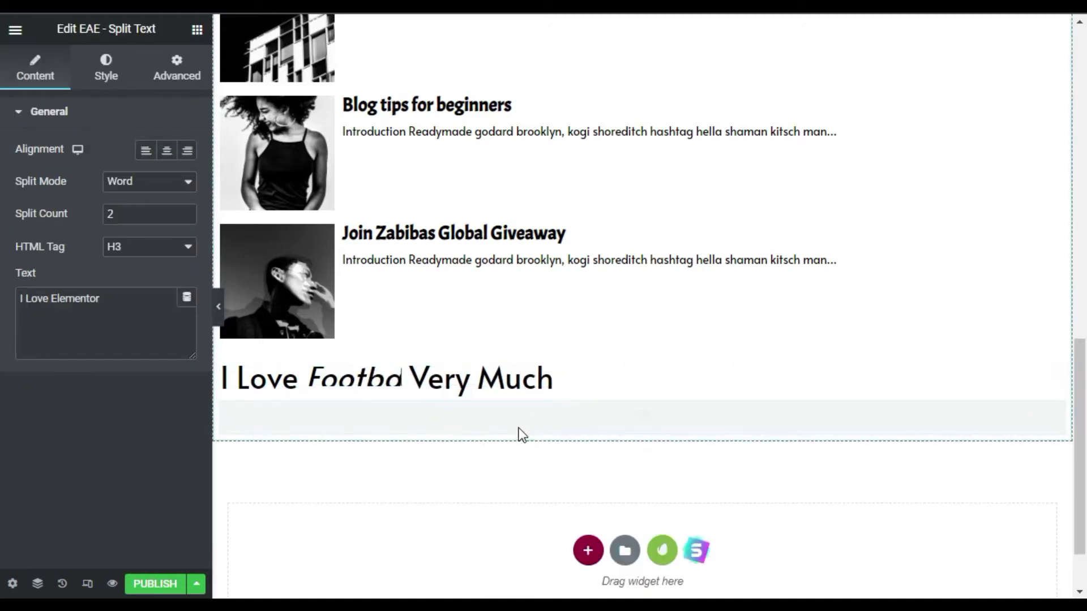
- Add an EAE Filterable Gallery widget at the start of the page, above the flip box
scroll(332, 458, "up", 15)
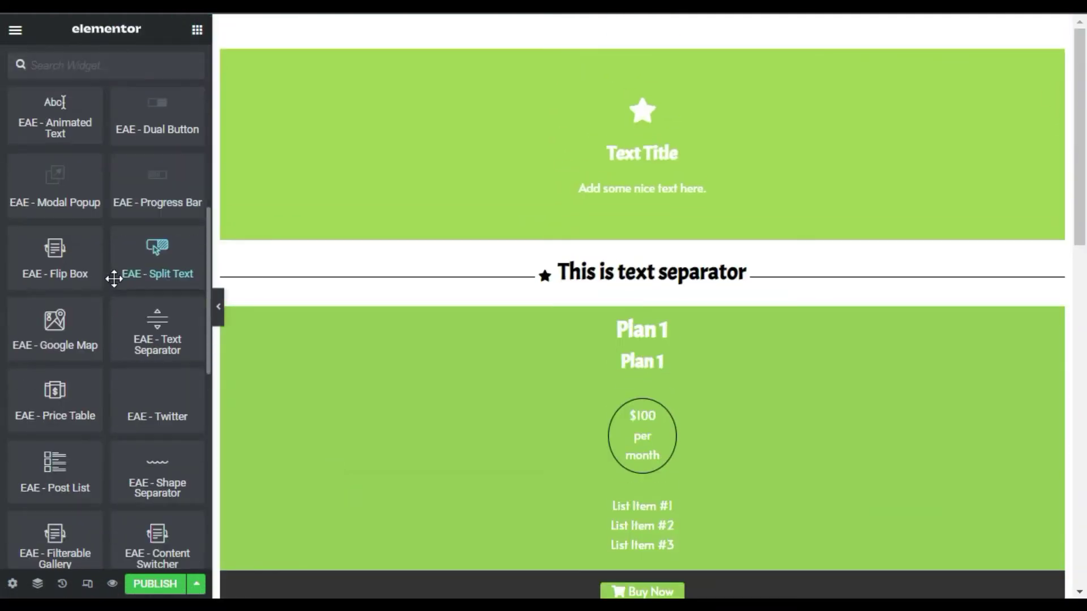
scroll(124, 266, "down", 2)
left_click_drag(40, 465, 624, 63)
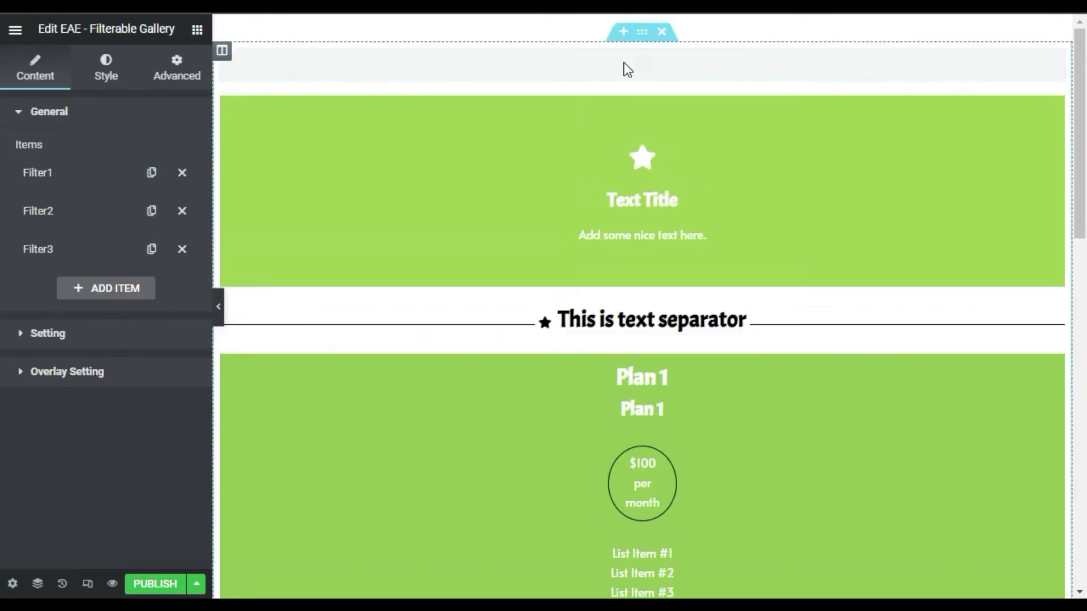
- Insert the round portrait image of the woman in yellow into the gallery's Filter1 item
left_click(42, 174)
left_click(51, 276)
left_click(445, 212)
left_click(992, 553)
left_click(1010, 553)
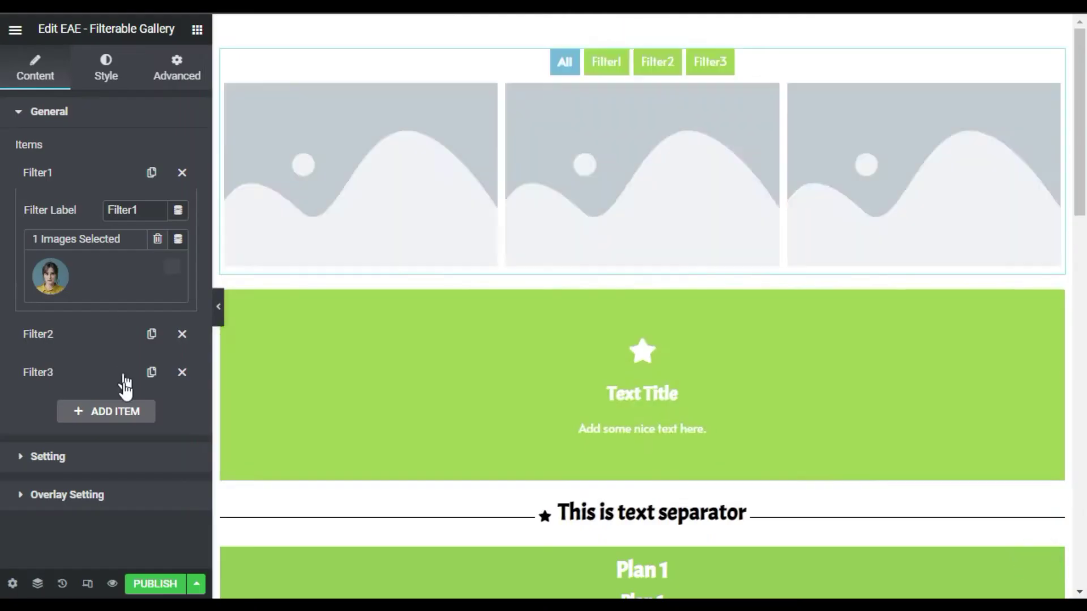
- Insert the pale sky and mountain image from the media library into the gallery's Filter2 item
left_click(102, 342)
left_click(88, 335)
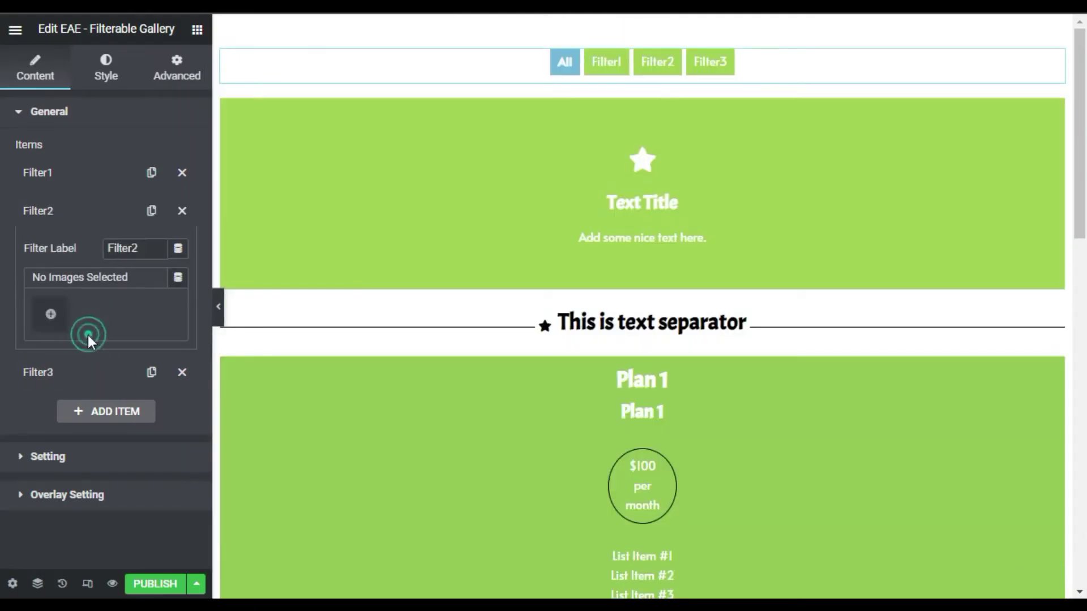
left_click(277, 240)
left_click(1000, 561)
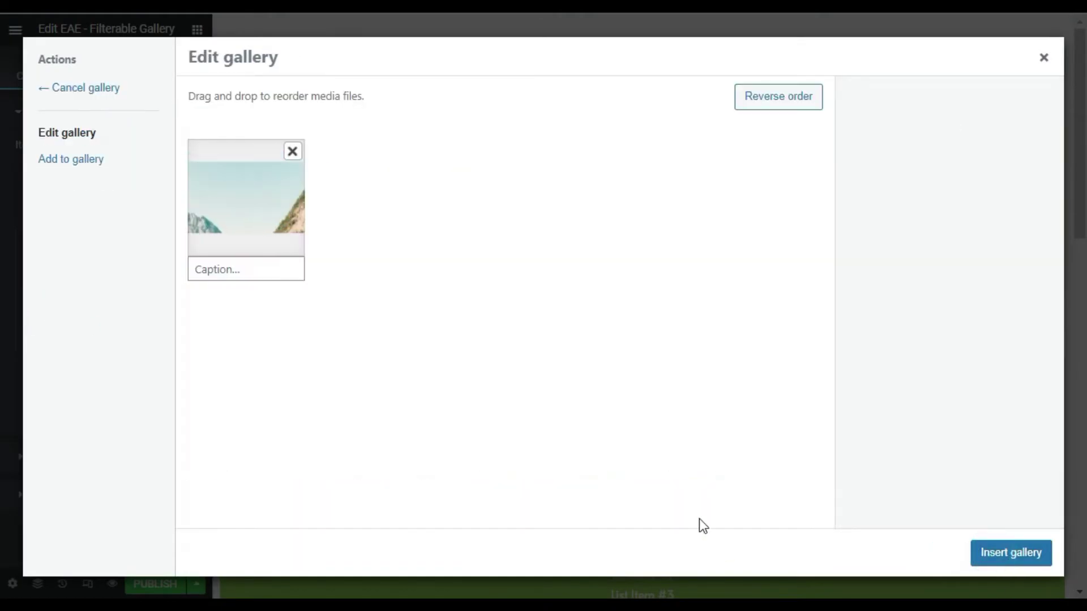
left_click(981, 556)
- Insert the Berlin federal chancellery building image into the gallery's Filter3 item
left_click(71, 372)
left_click(96, 348)
left_click(522, 340)
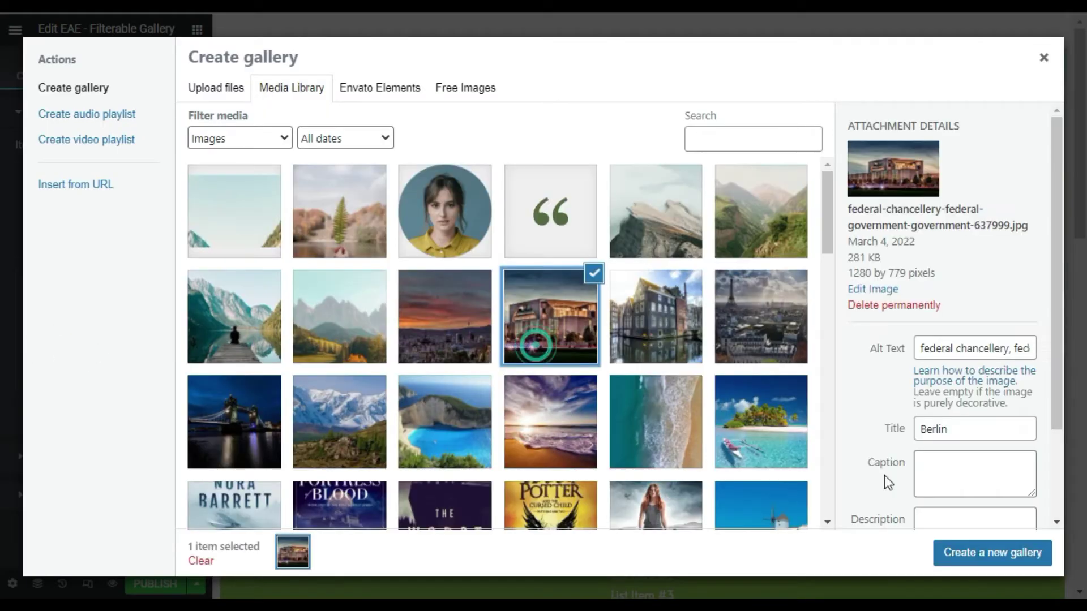
left_click(969, 547)
left_click(1016, 553)
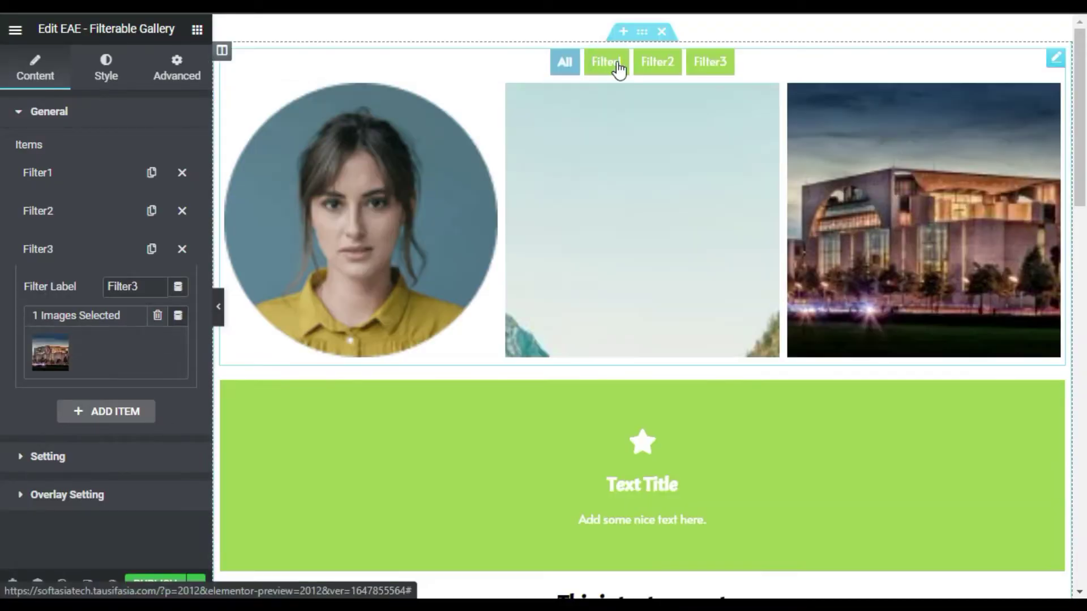
- Check the gallery's filtering by switching between Filter1, Filter2 and Filter3
left_click(655, 61)
left_click(702, 65)
left_click(619, 66)
left_click(708, 65)
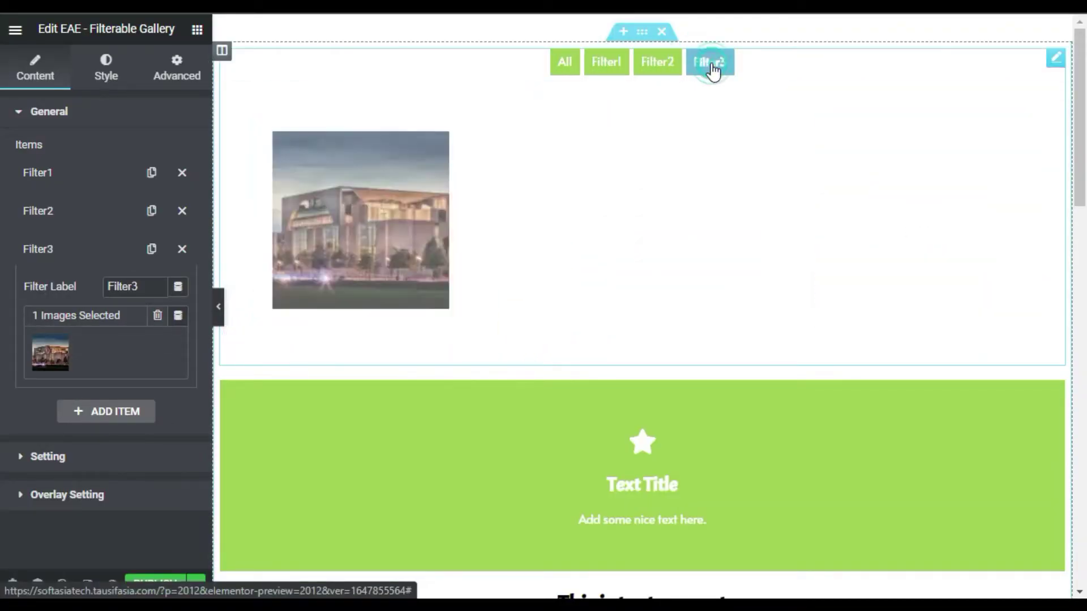
- Browse the Essential Addons widgets and add a Product Grid widget to the blank page
scroll(711, 70, "down", 15)
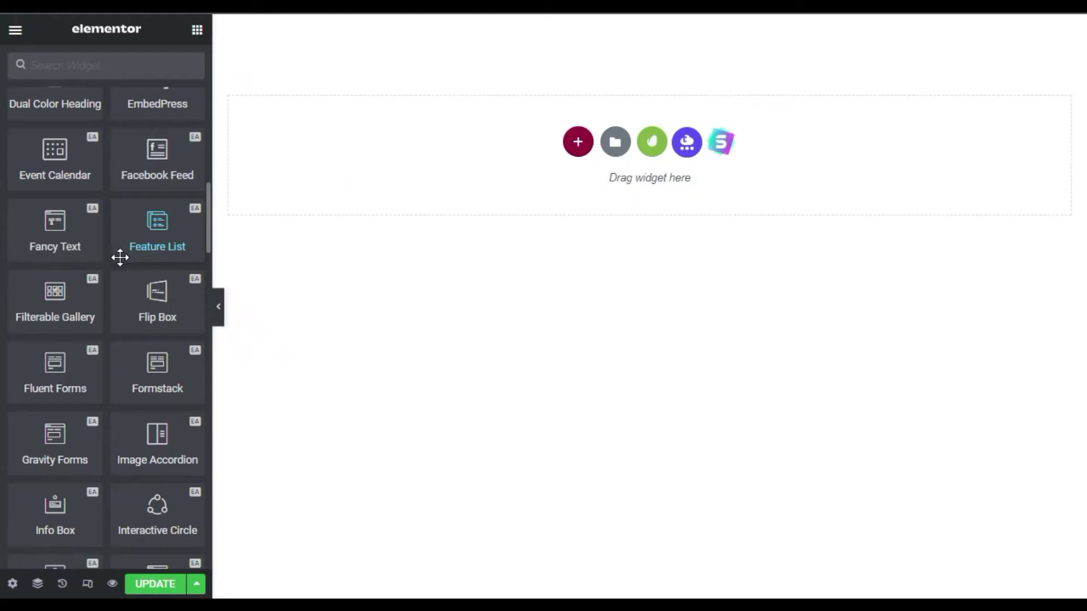
scroll(121, 258, "down", 5)
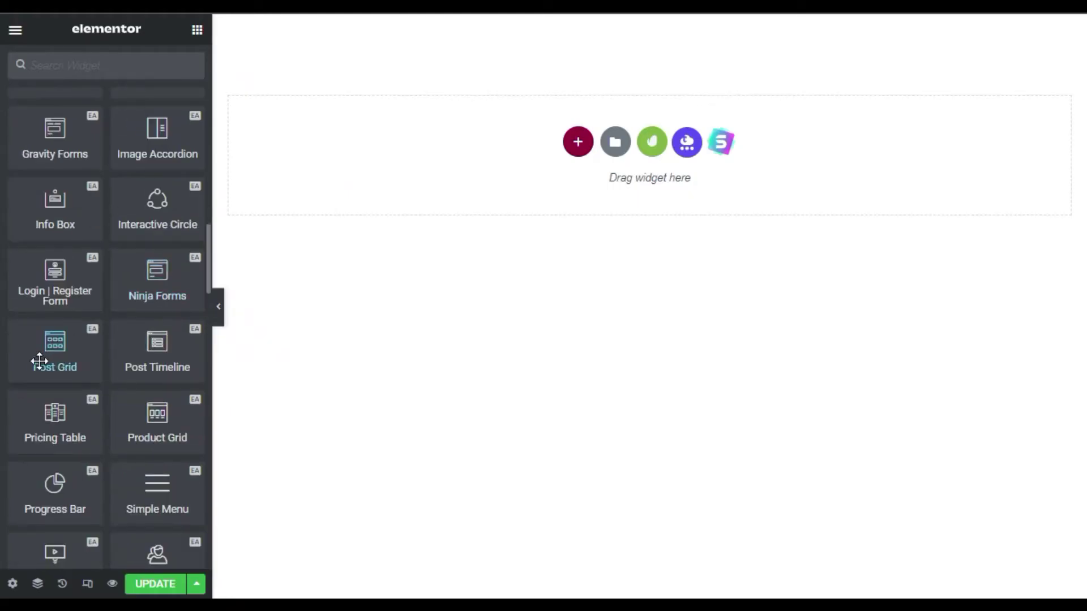
left_click_drag(17, 372, 24, 368)
left_click_drag(126, 357, 158, 371)
scroll(136, 362, "down", 3)
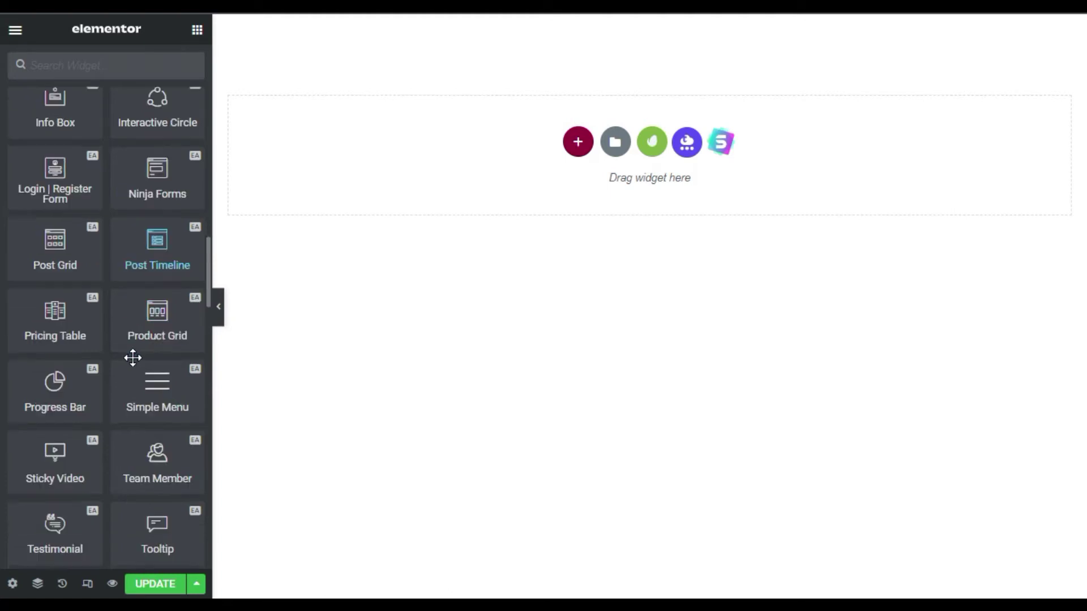
scroll(131, 357, "down", 2)
scroll(129, 354, "up", 5)
left_click_drag(158, 317, 601, 160)
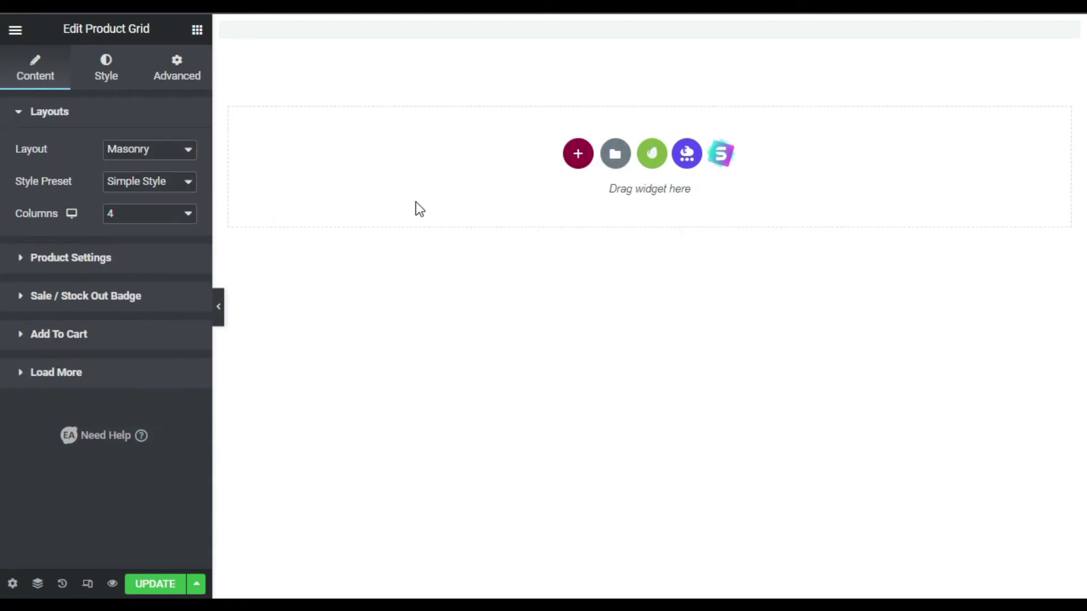
scroll(237, 265, "down", 2)
scroll(226, 263, "up", 2)
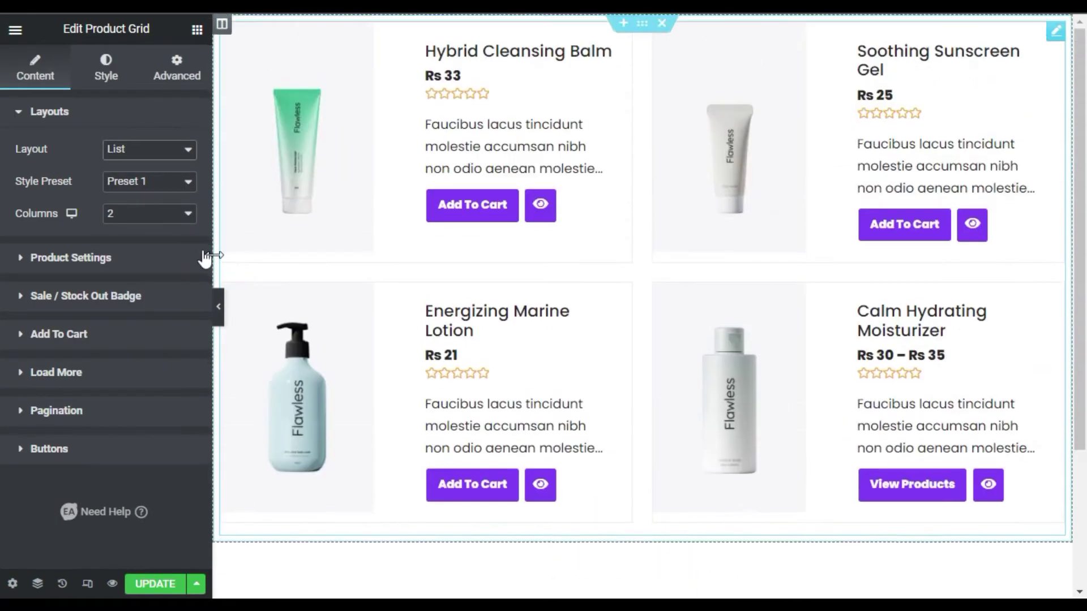
- Add a Content Ticker widget below the product grid
left_click_drag(157, 317, 560, 445)
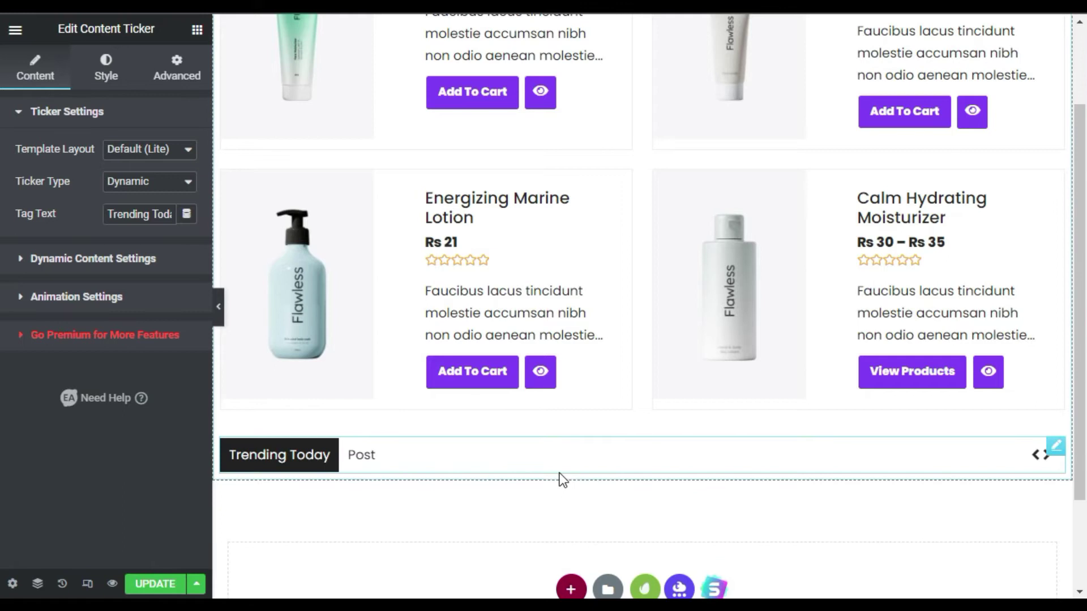
scroll(543, 470, "down", 2)
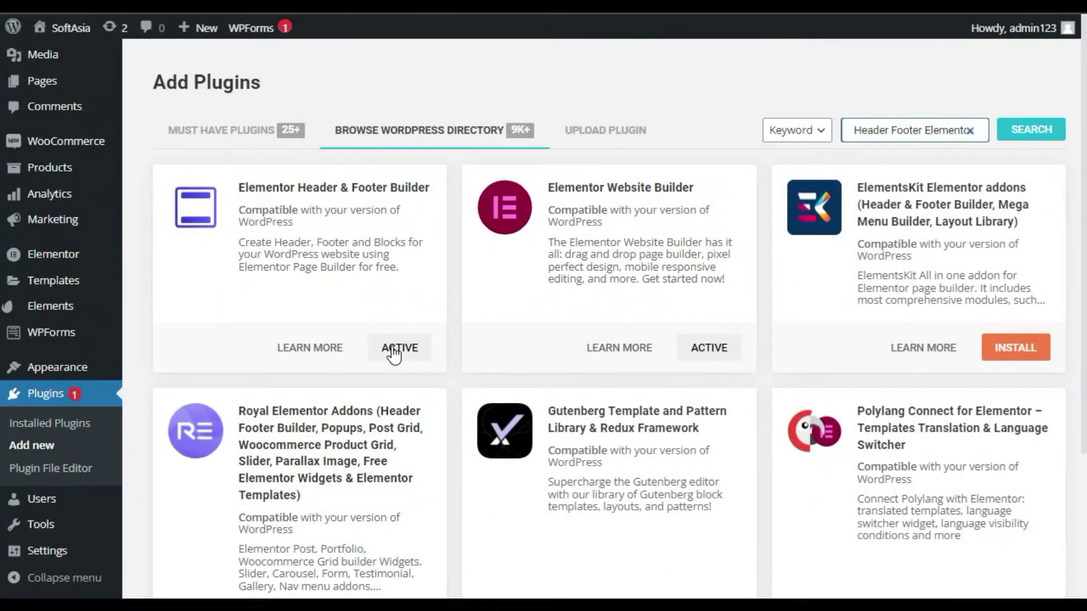
- Start a new Elementor header or footer template and set its page template to Elementor Canvas
mouse_move(53, 375)
left_click(197, 521)
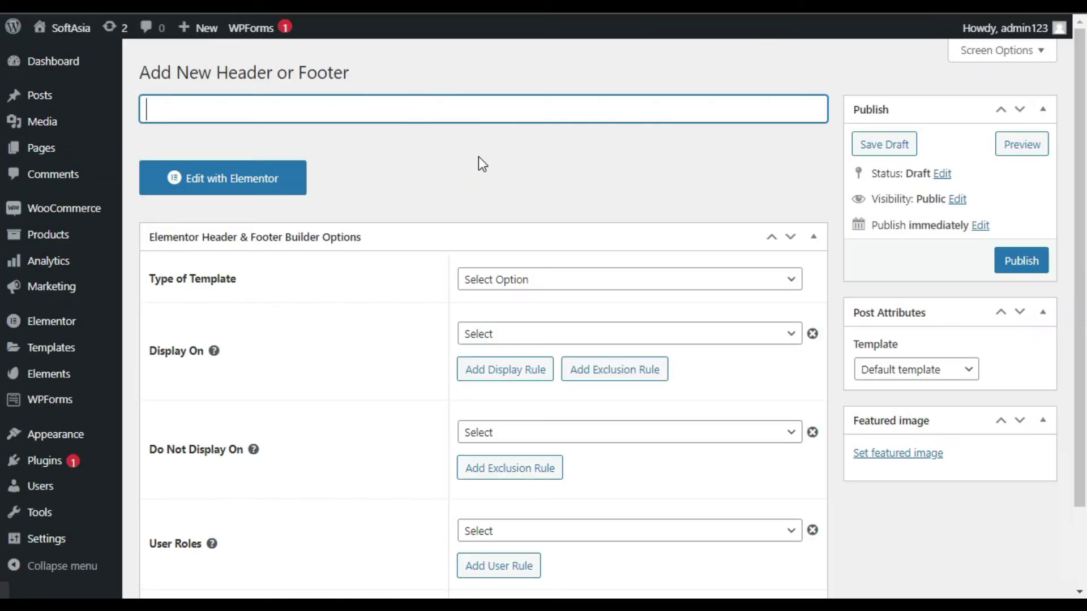
left_click(962, 374)
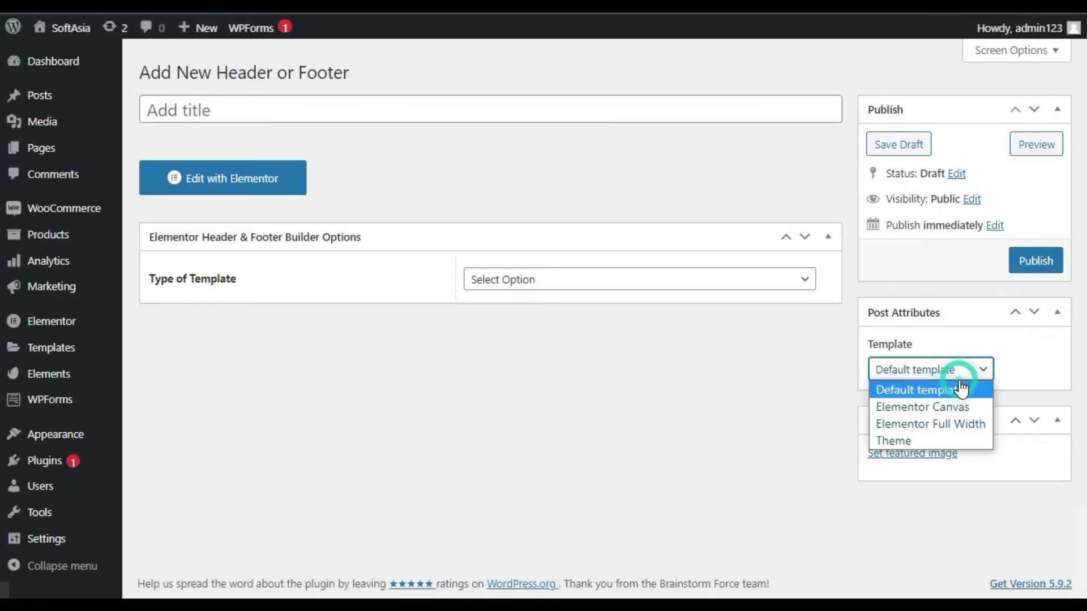
left_click(953, 406)
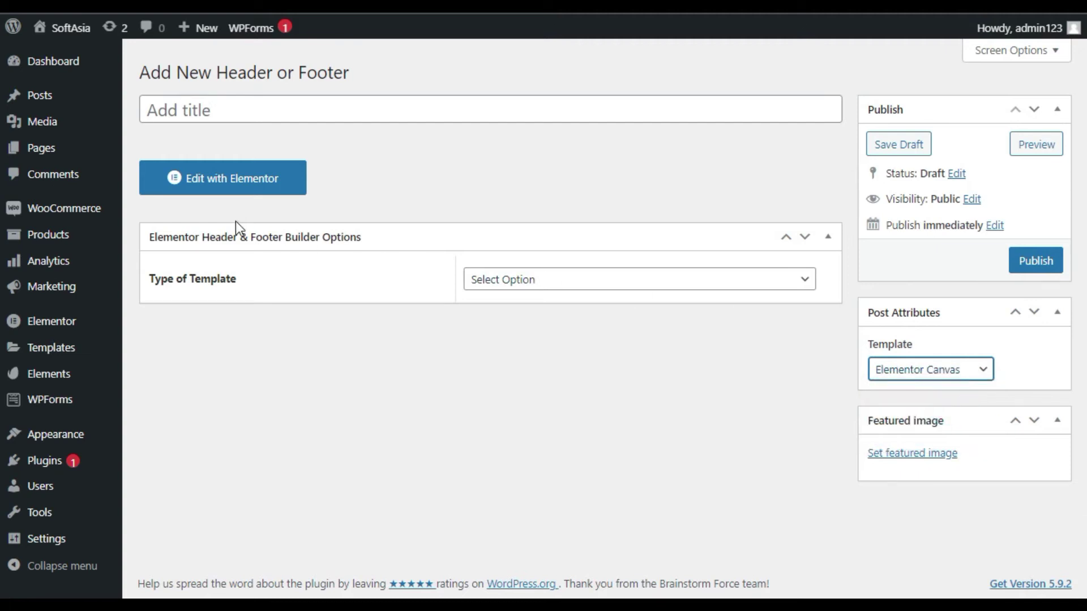
- Set the template type to Header and its display rule to Entire Website
left_click(586, 284)
left_click(592, 323)
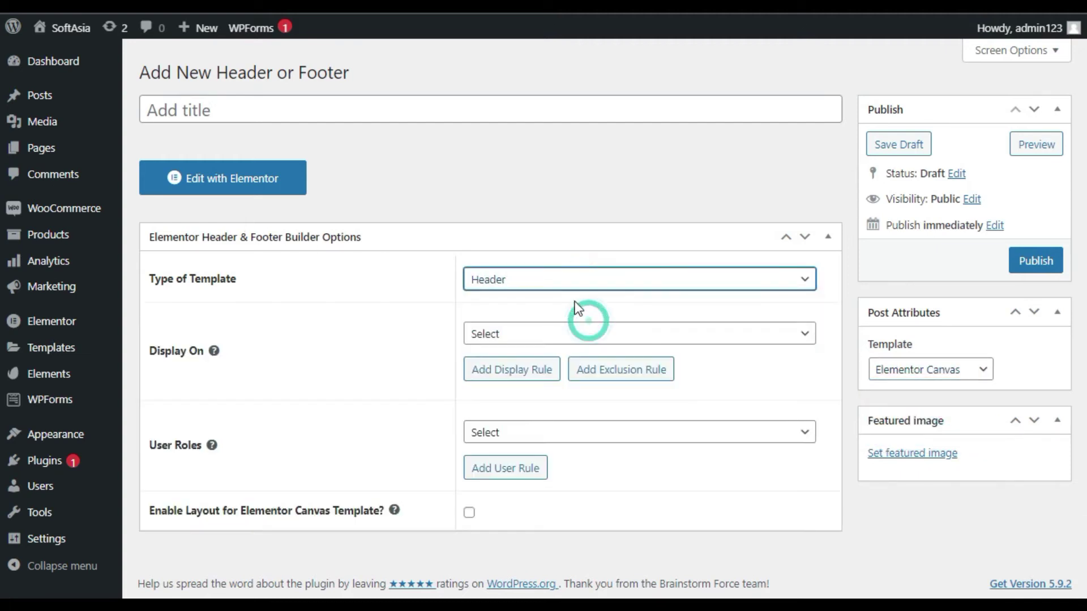
left_click(512, 338)
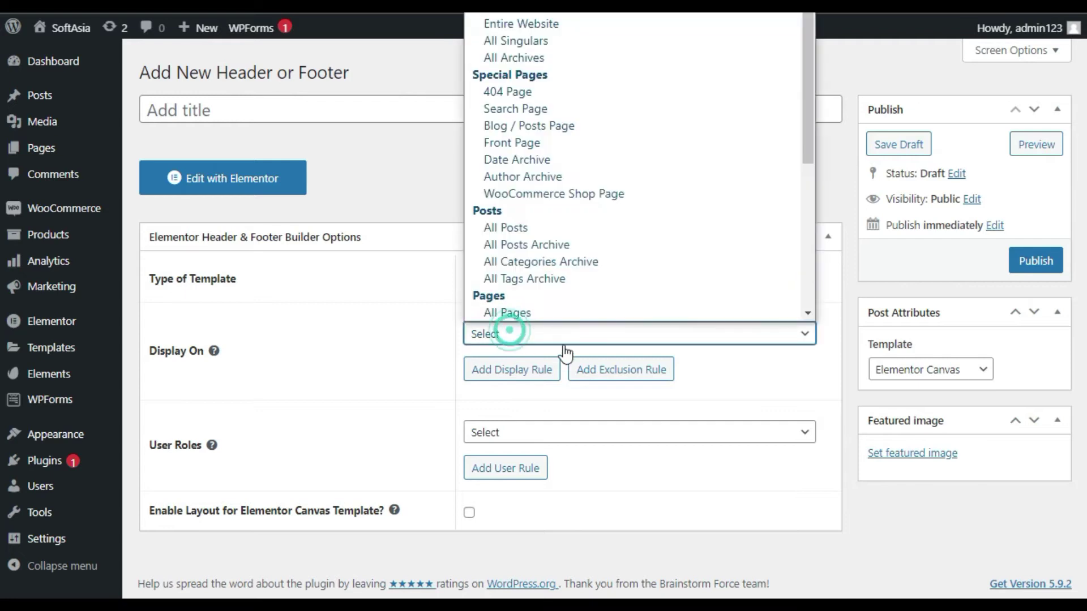
left_click(612, 22)
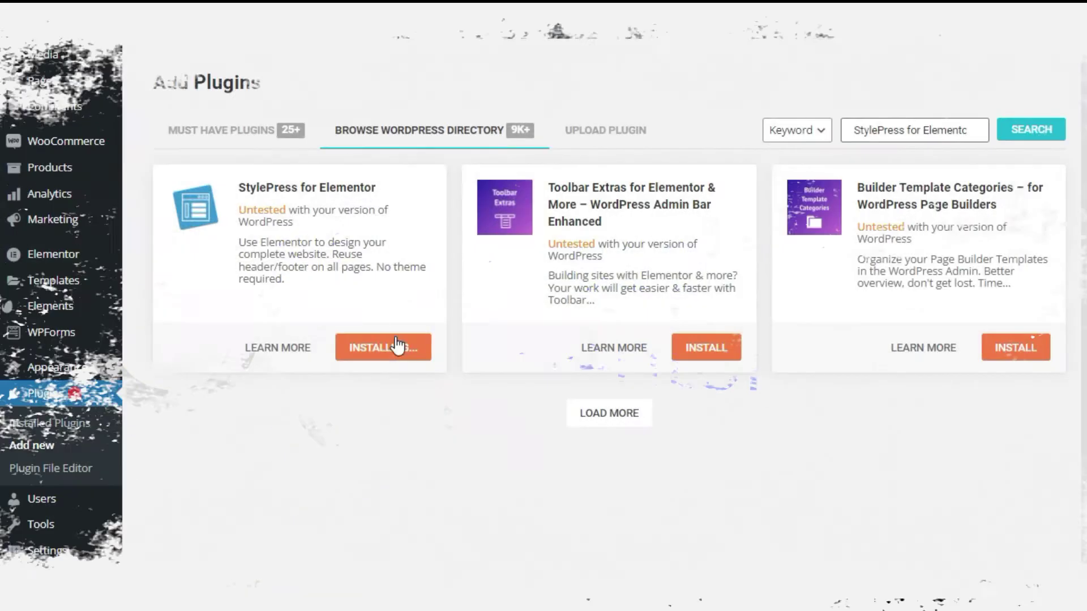
- Activate the StylePress for Elementor plugin and bring up its styles page
left_click(395, 348)
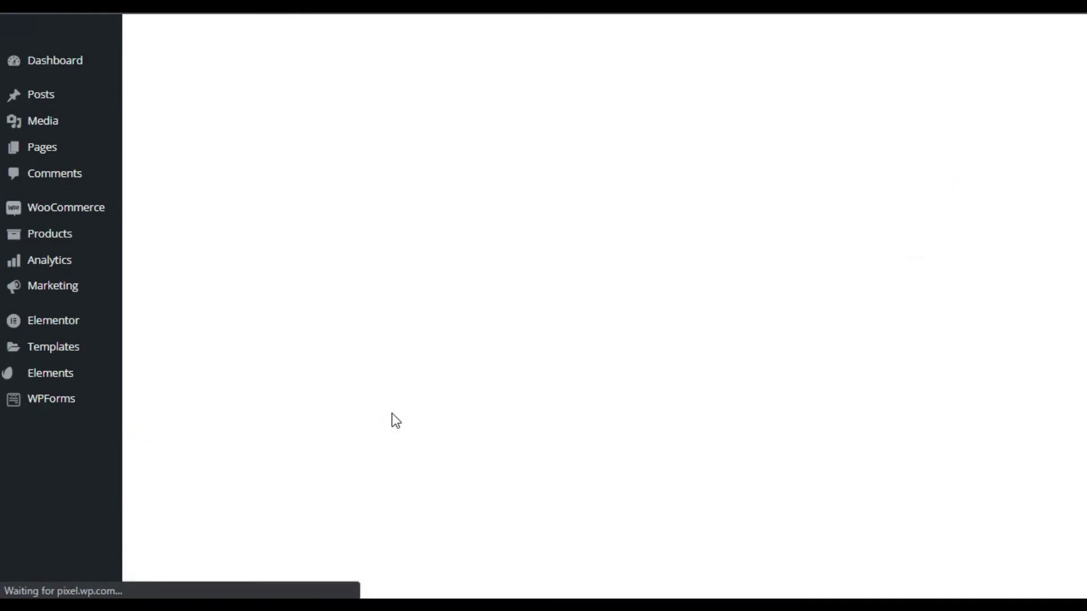
scroll(337, 397, "down", 3)
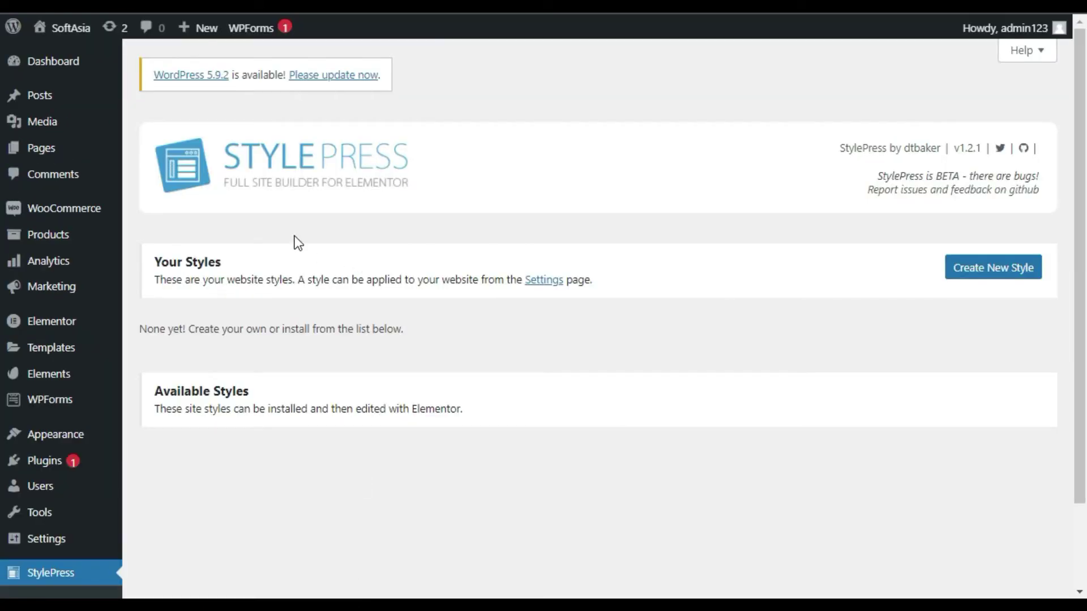
- Create a StylePress style titled "New" and open it for editing in Elementor
left_click(1009, 271)
scroll(267, 235, "down", 3)
left_click(266, 233)
type("New")
left_click(186, 277)
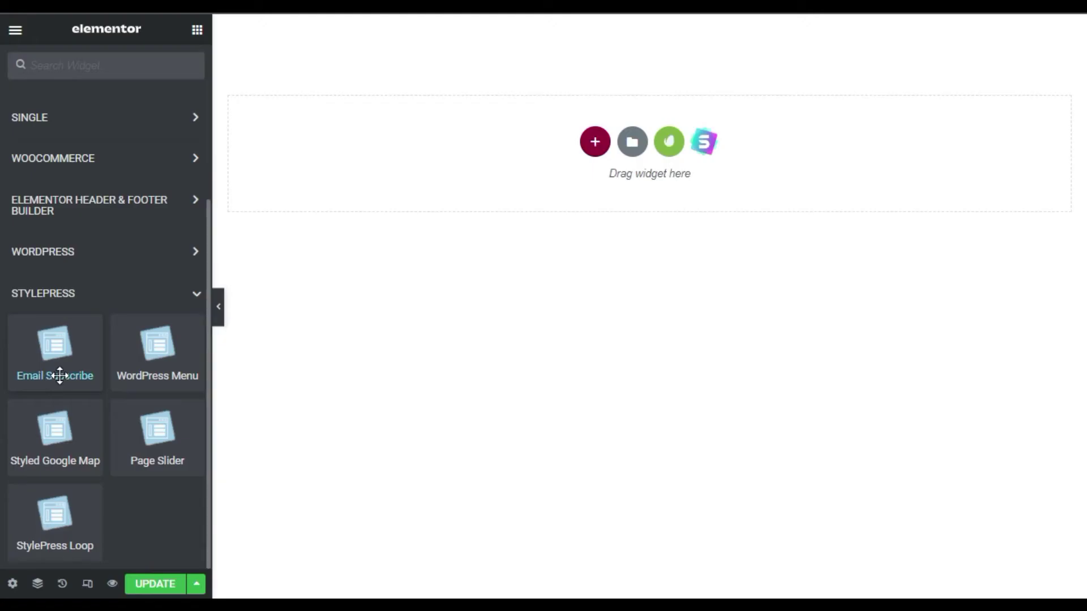
- Look over the StylePress widgets, including Email Subscribe, Page Slider and Styled Google Map
mouse_move(75, 364)
left_mouse_down()
mouse_move(91, 333)
mouse_move(93, 357)
left_mouse_up()
left_click_drag(163, 456, 147, 402)
left_click_drag(65, 456, 81, 404)
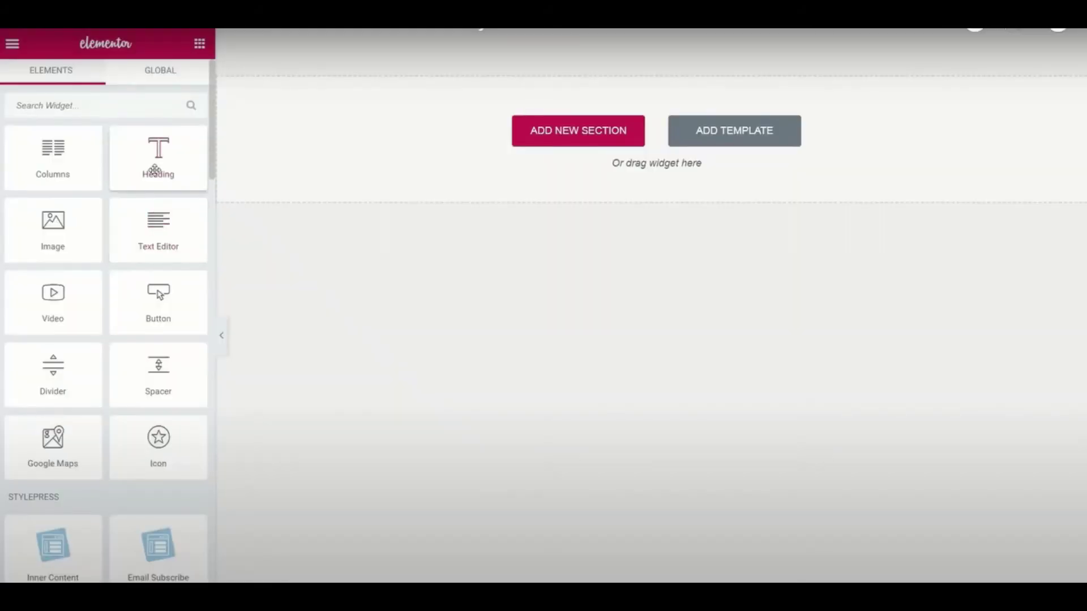
- Add a Heading widget to the empty layout
left_click_drag(158, 156, 652, 146)
left_click(81, 576)
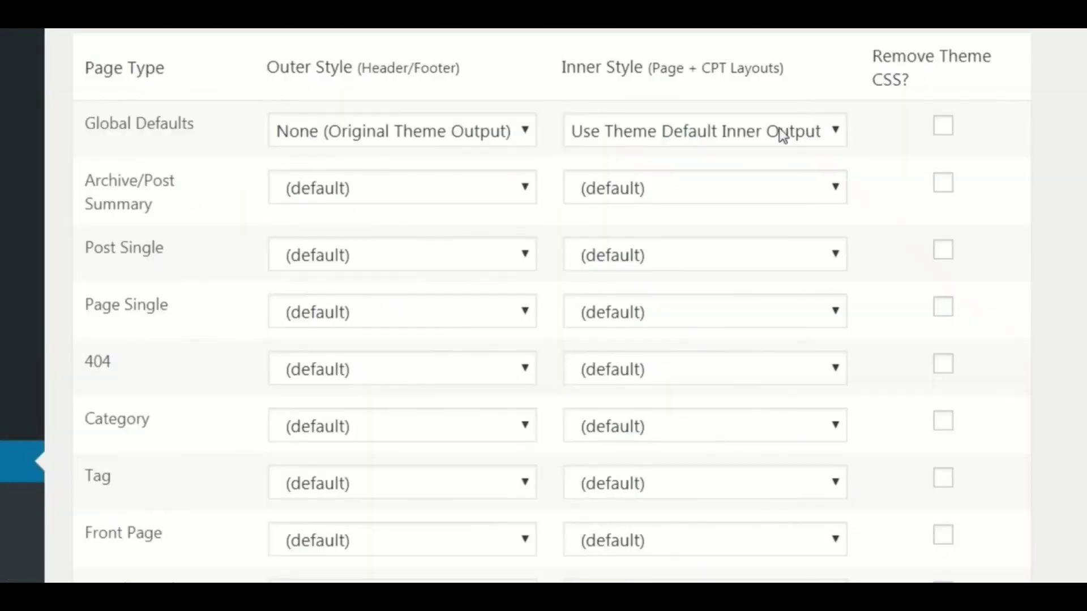
- Examine the inner style choices for Global Defaults, Archive/Post Summary and Post Single in the StylePress settings
left_click(780, 133)
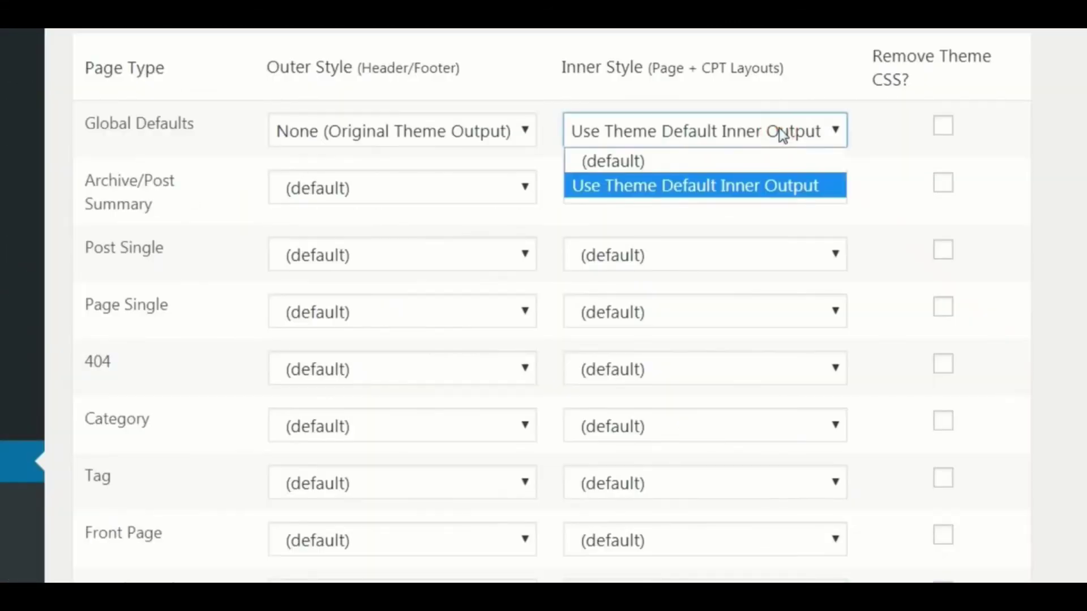
left_click(773, 137)
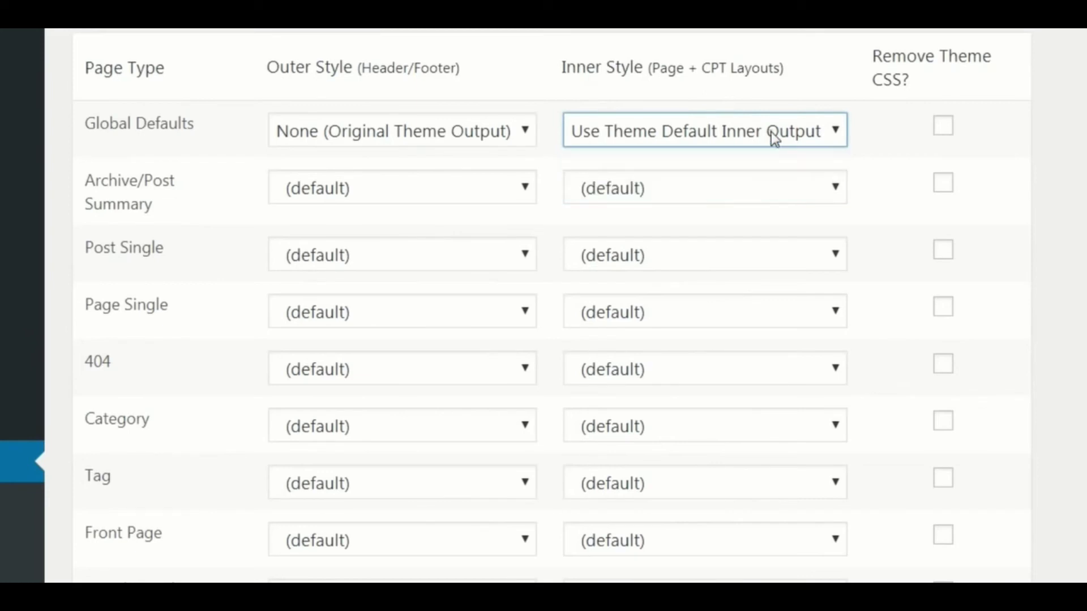
left_click(770, 193)
left_click(770, 192)
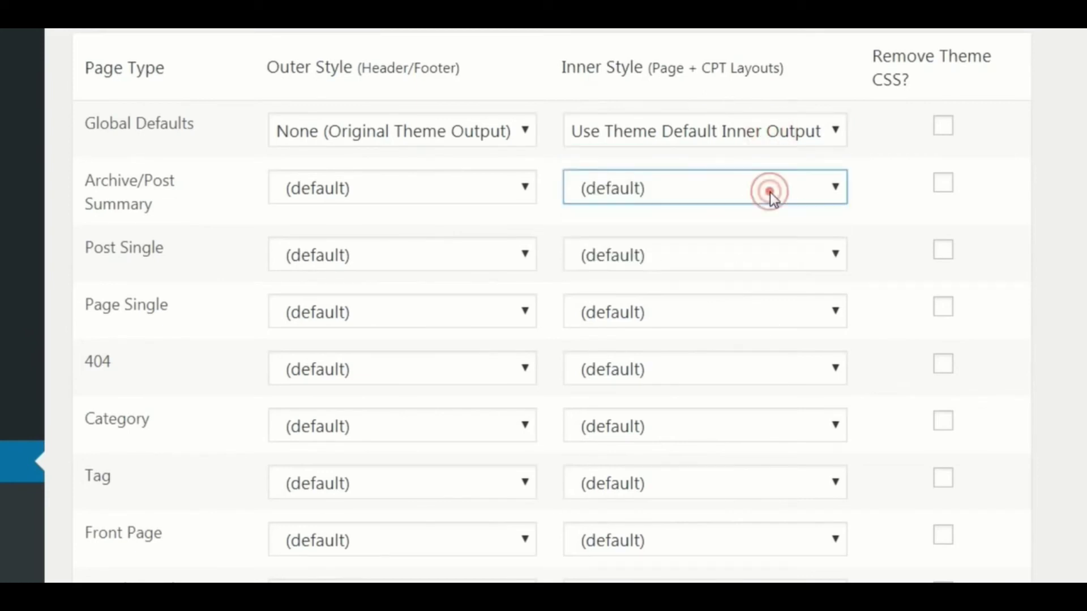
left_click(761, 264)
left_click(762, 267)
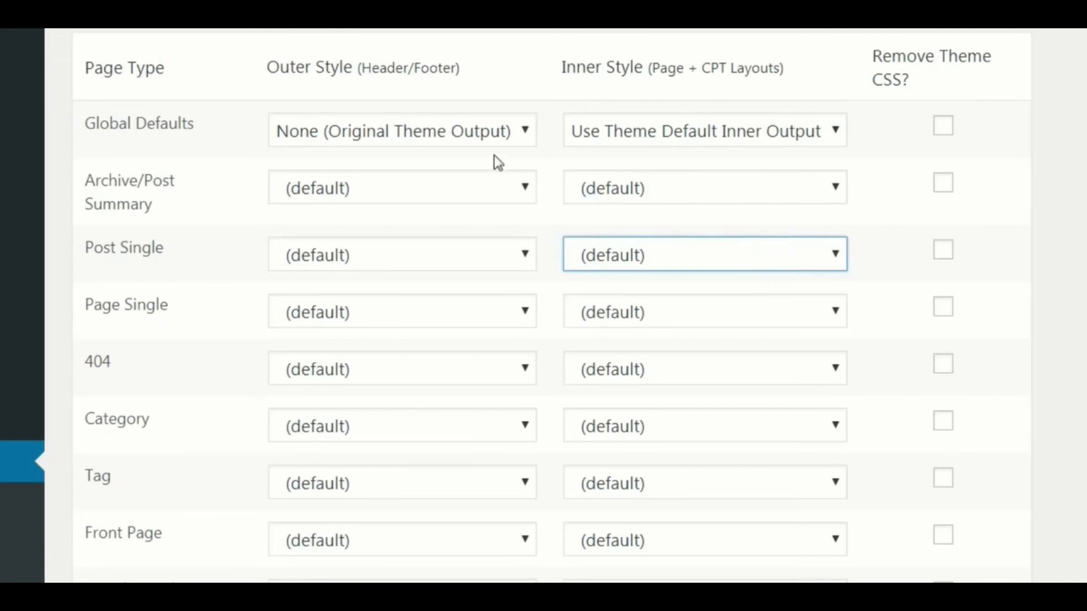
- Choose Archive as the outer header/footer style for Global Defaults
left_click(498, 138)
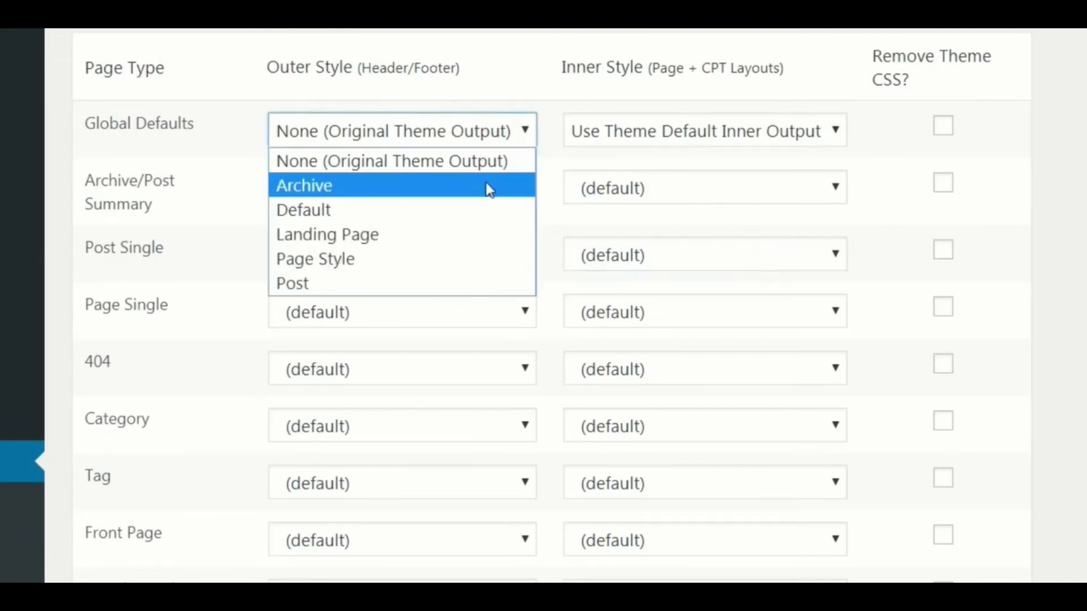
left_click(490, 185)
left_click(481, 139)
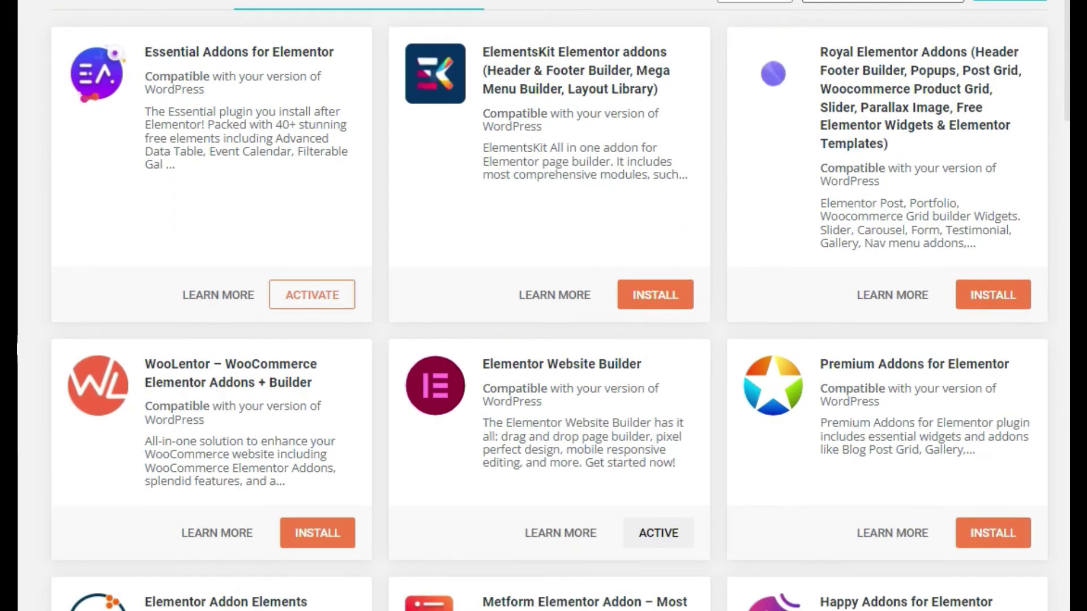
- Browse the Elementor addon plugins offered in the WordPress plugin directory
scroll(560, 305, "down", 1)
scroll(561, 306, "down", 1)
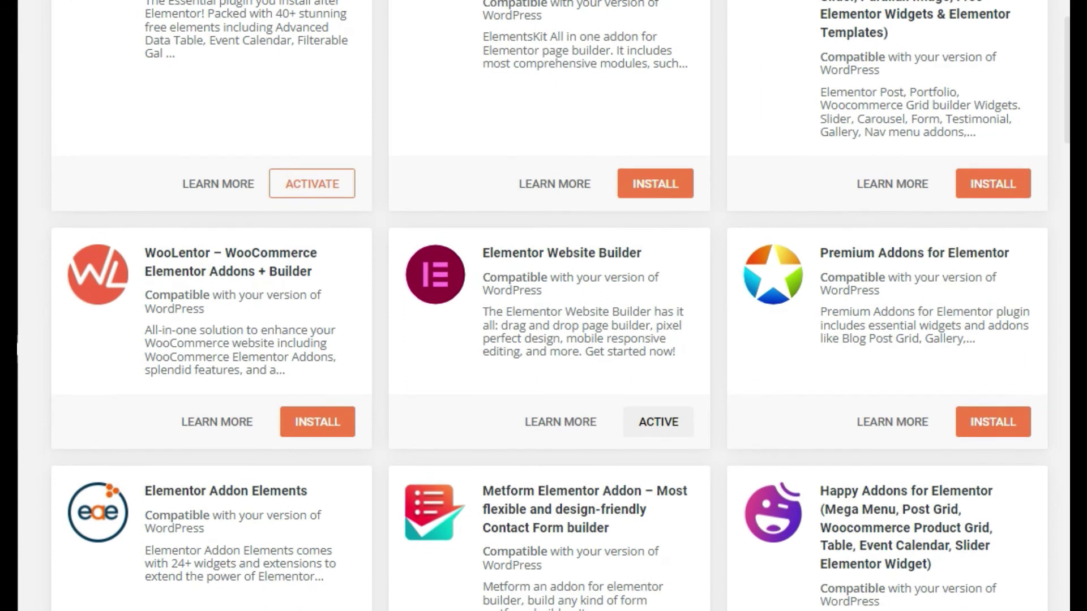
scroll(560, 305, "down", 2)
scroll(560, 306, "down", 5)
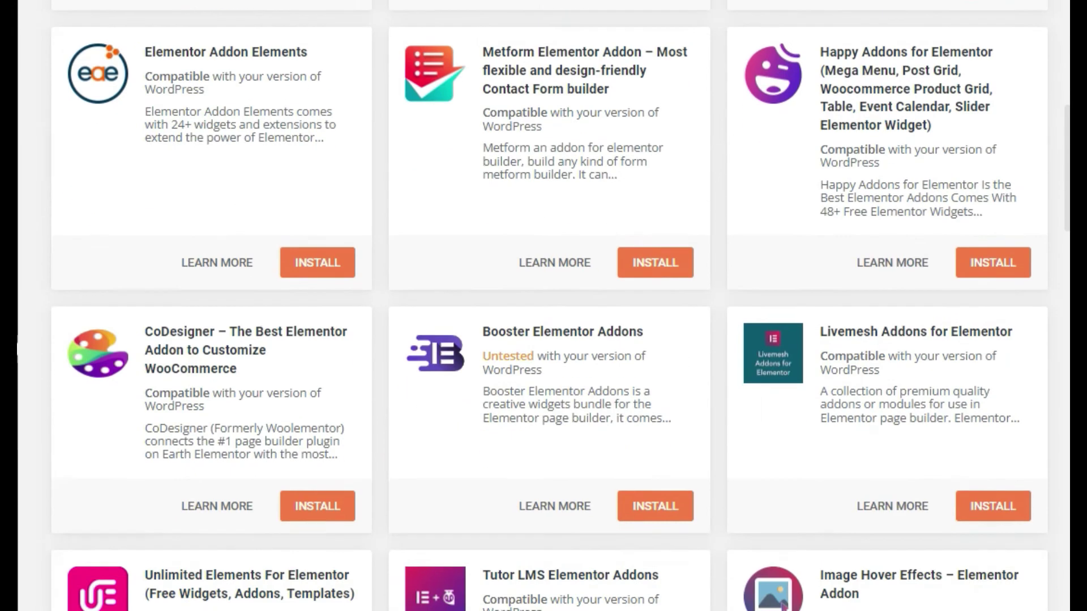
scroll(560, 306, "down", 1)
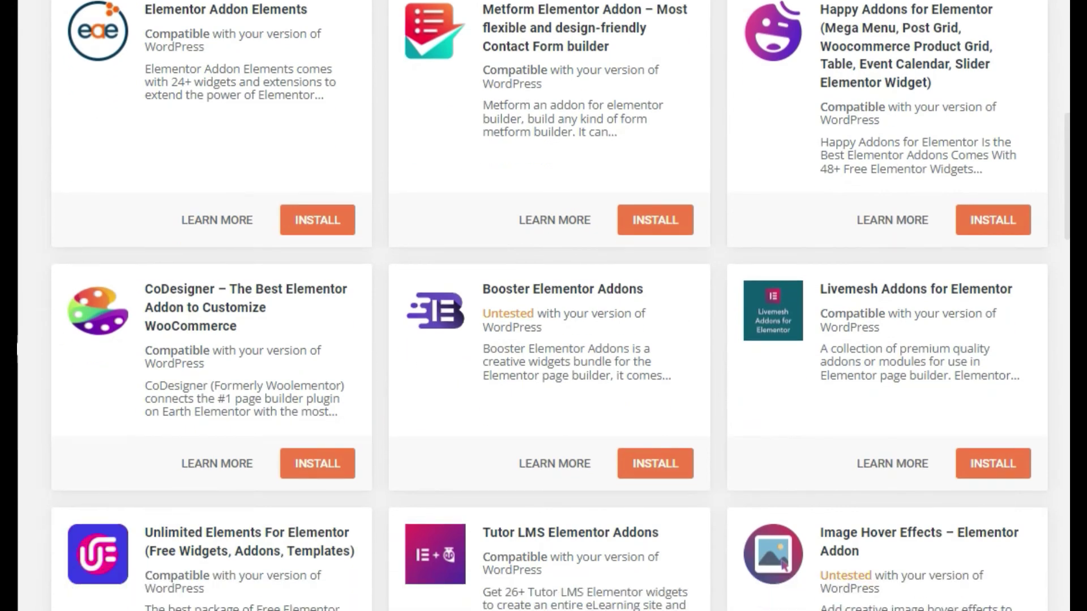
scroll(561, 306, "down", 3)
scroll(561, 305, "down", 1)
scroll(561, 305, "down", 7)
scroll(560, 306, "down", 9)
scroll(560, 306, "down", 8)
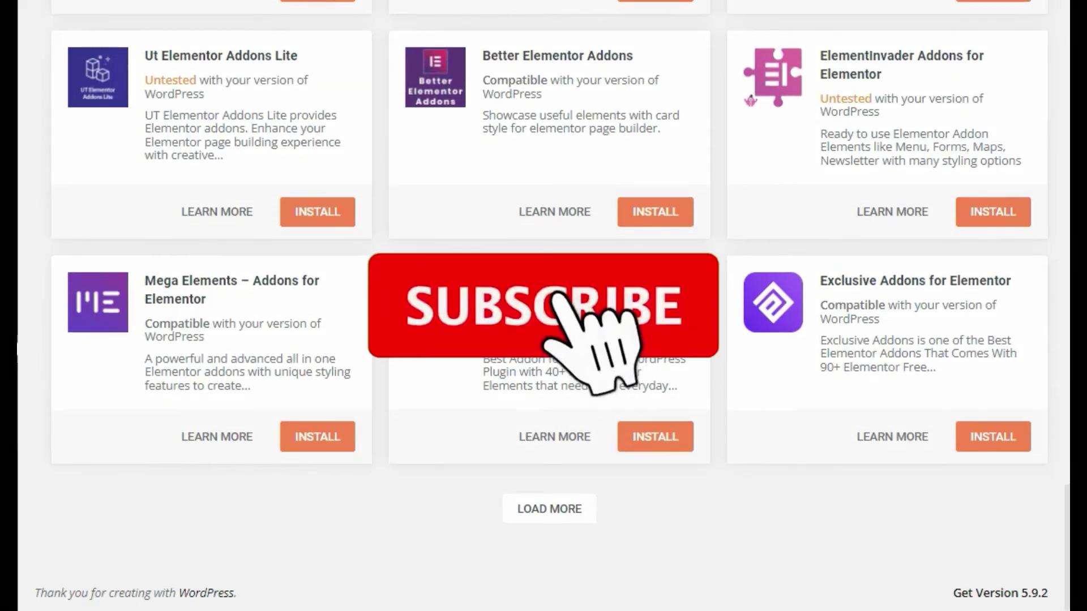
scroll(543, 306, "up", 2)
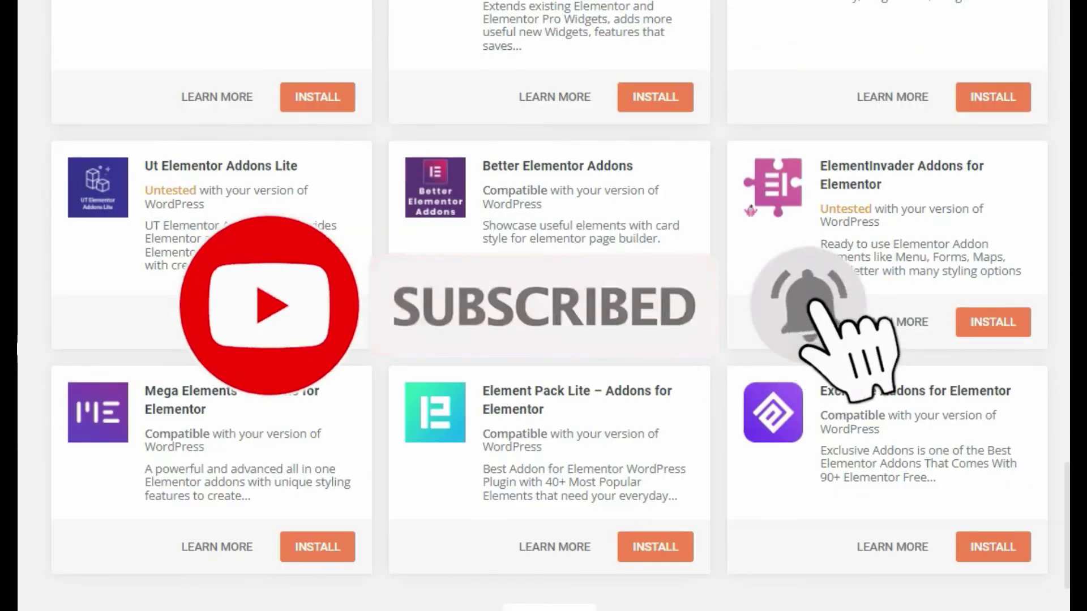